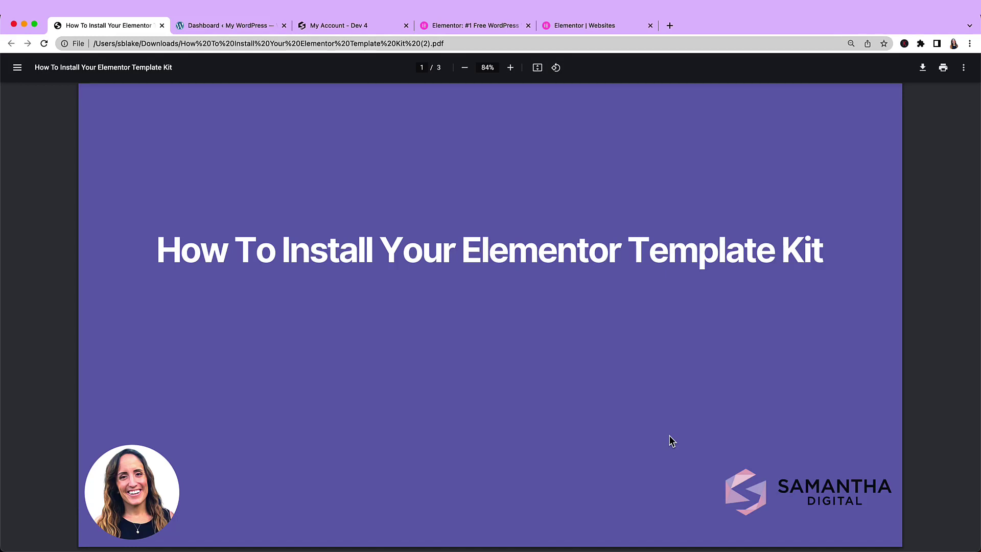
# Page forward to the Prerequisites slide, then scroll back to page 2 with the Elementor install steps
pyautogui.press('Right')
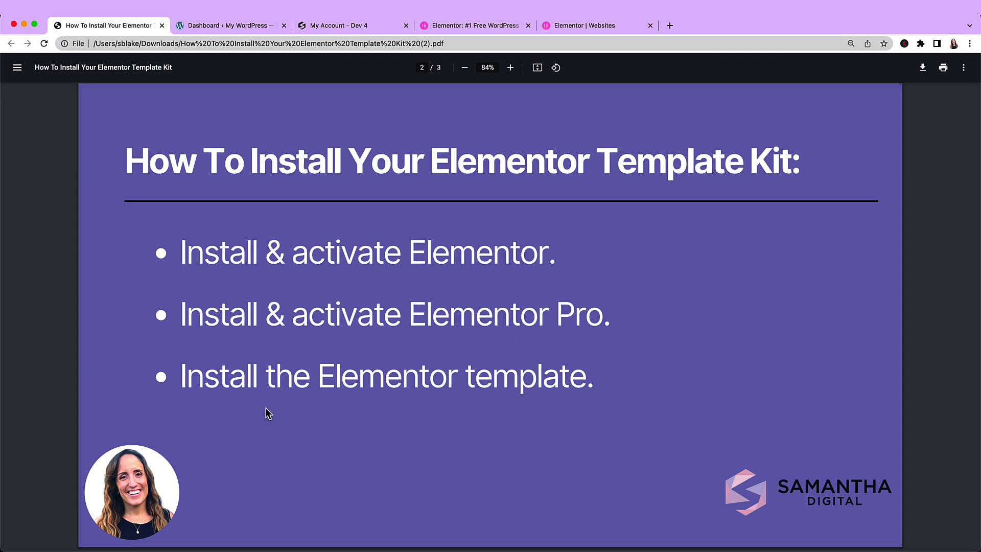
pyautogui.press('Right')
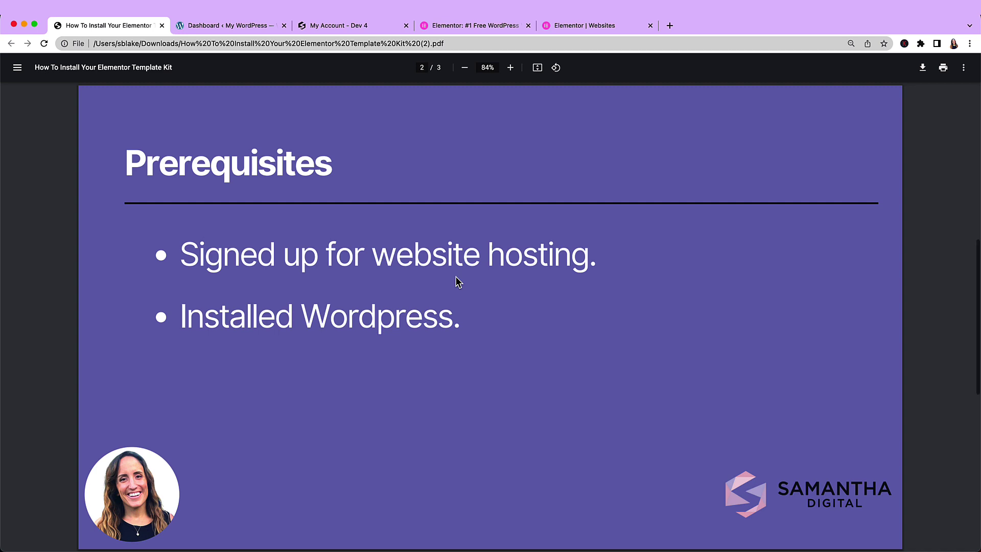
pyautogui.scroll(5, 459, 282)
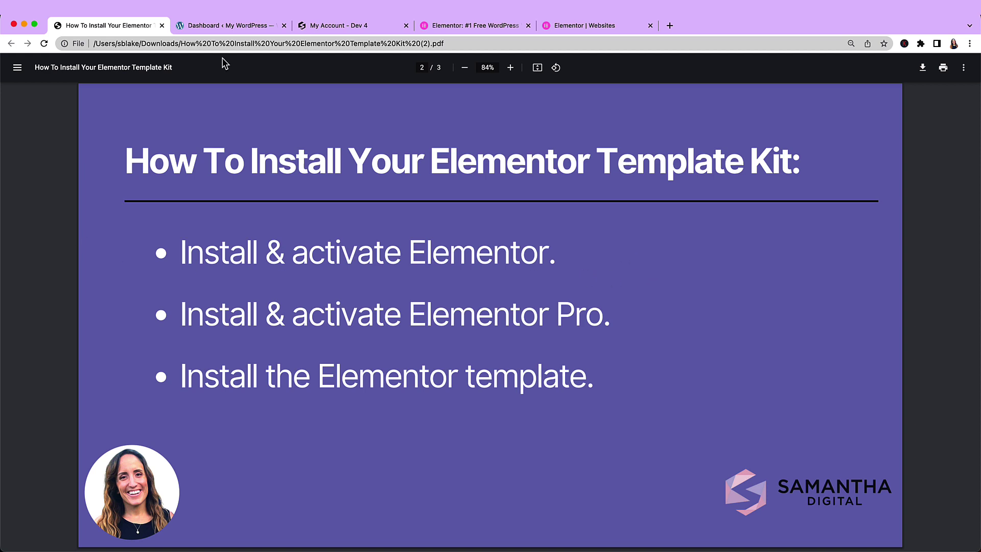
# From the Pages list, bulk-move Privacy Policy and Sample Page to the Trash
pyautogui.click(211, 26)
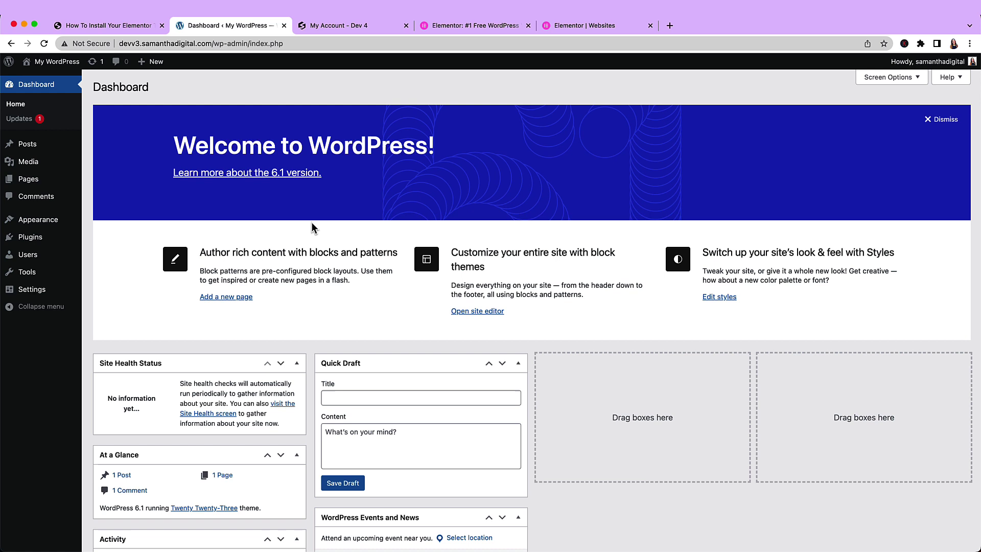
pyautogui.click(28, 151)
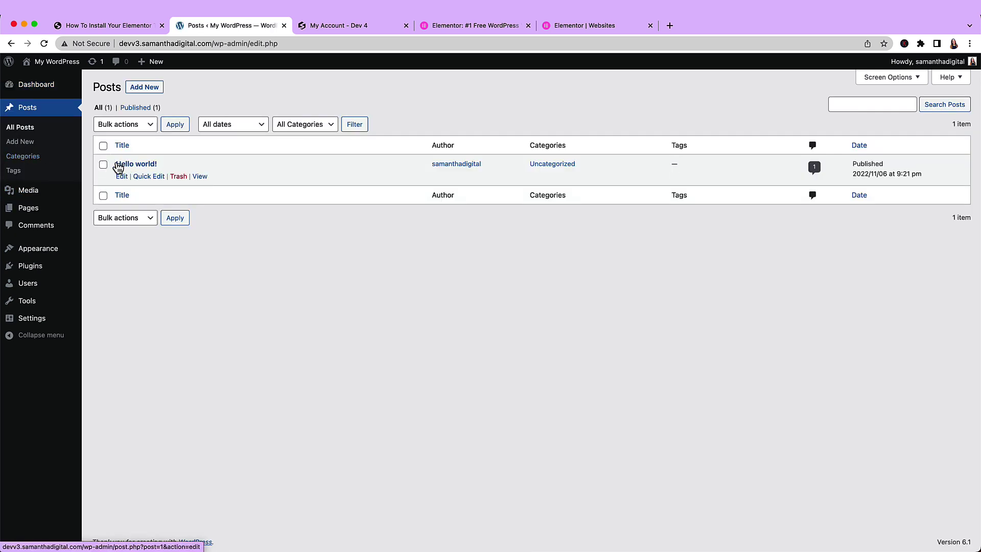
pyautogui.click(43, 210)
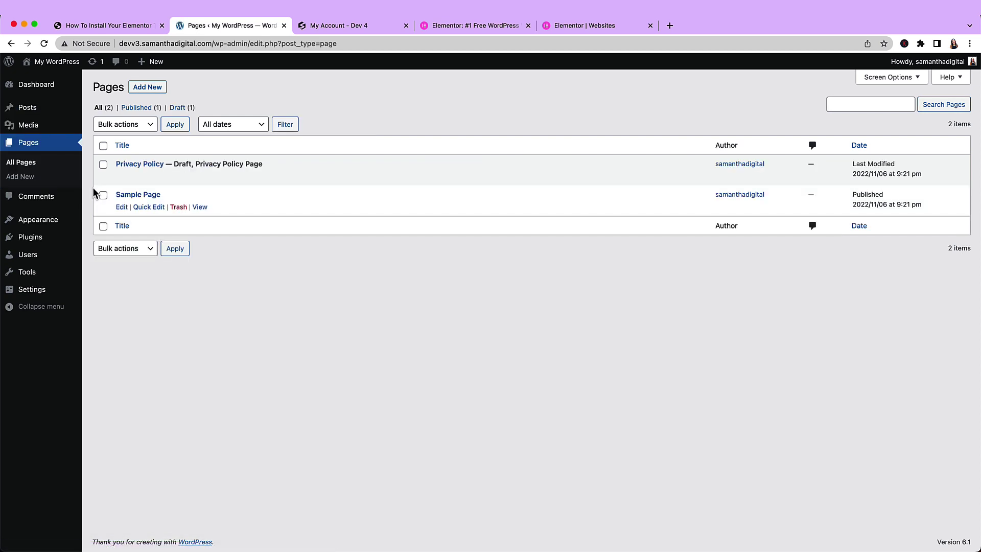
pyautogui.click(103, 166)
pyautogui.click(103, 195)
pyautogui.click(123, 125)
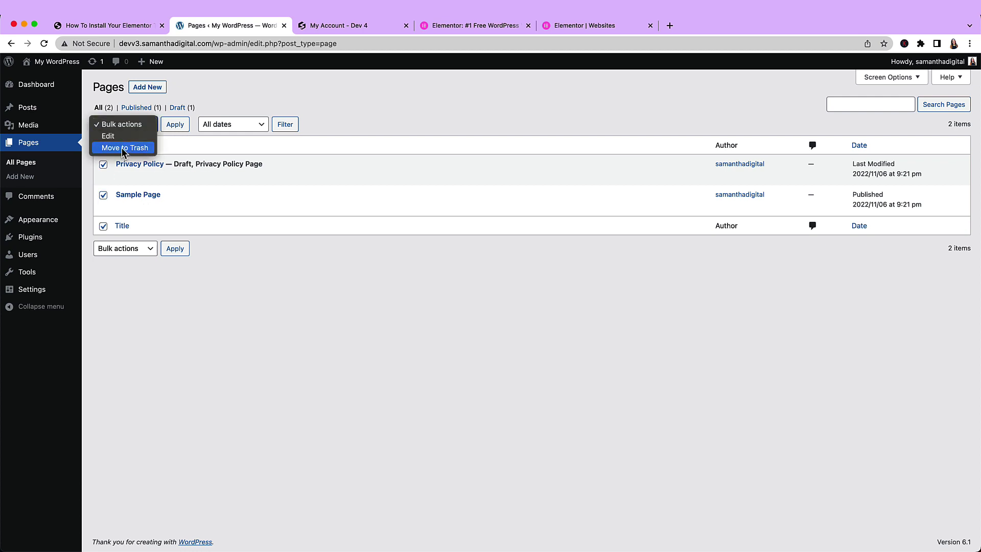
pyautogui.click(122, 148)
pyautogui.click(174, 125)
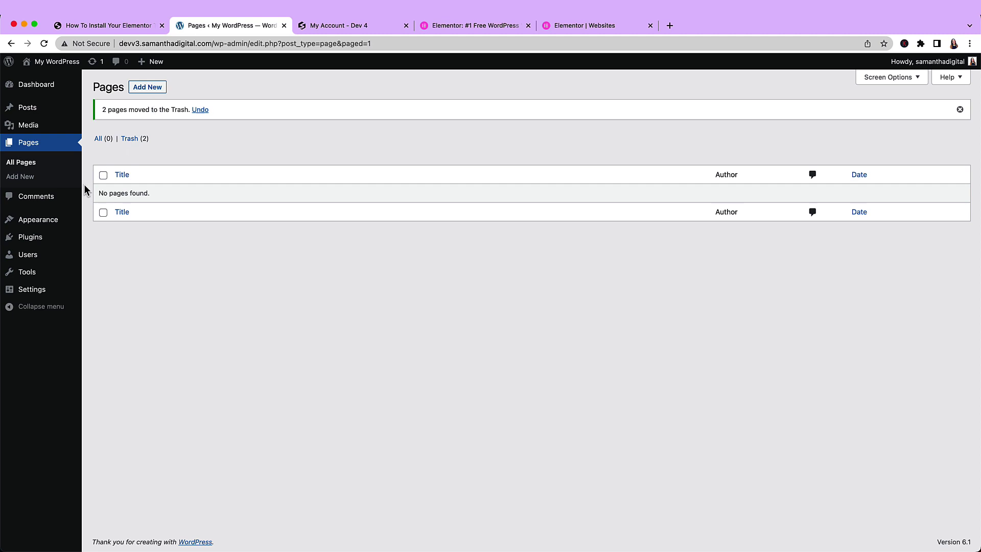
# Search Add New plugins for 'elementor' and activate Elementor Website Builder
pyautogui.moveTo(37, 237)
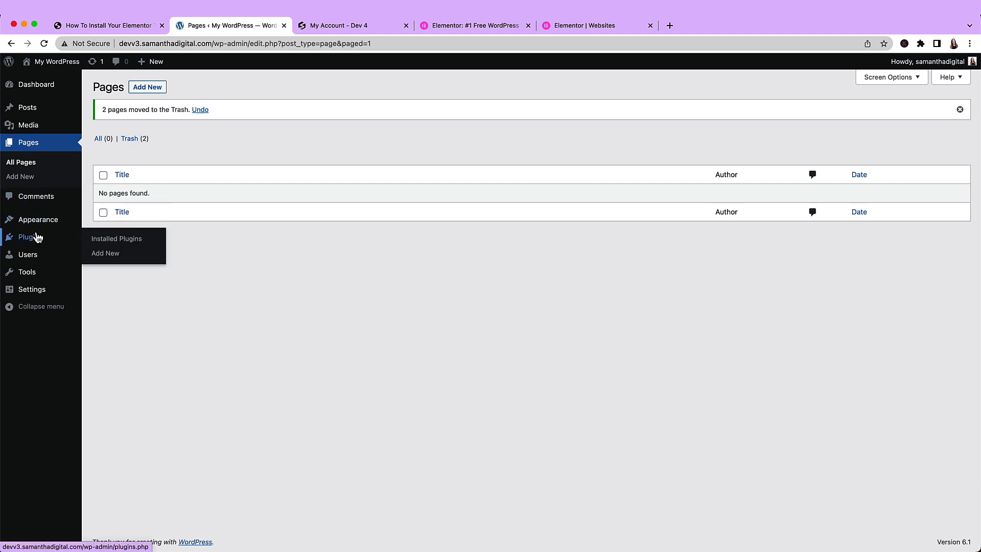
pyautogui.click(94, 253)
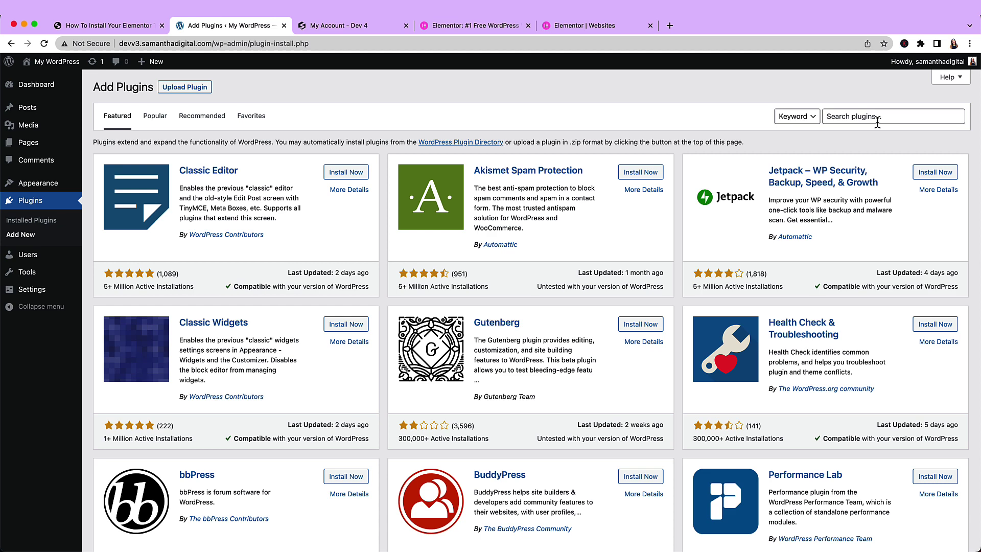
pyautogui.click(879, 117)
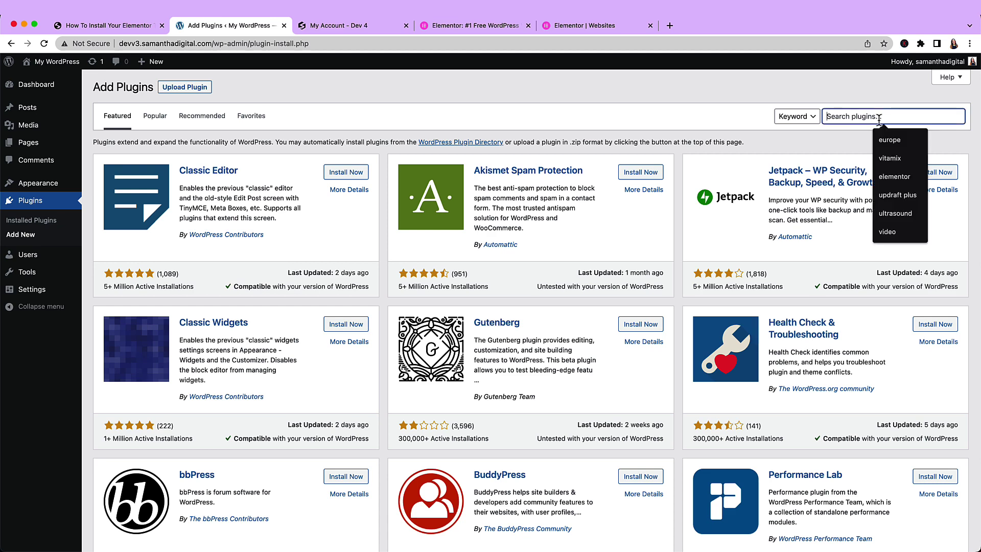
pyautogui.write('elementor')
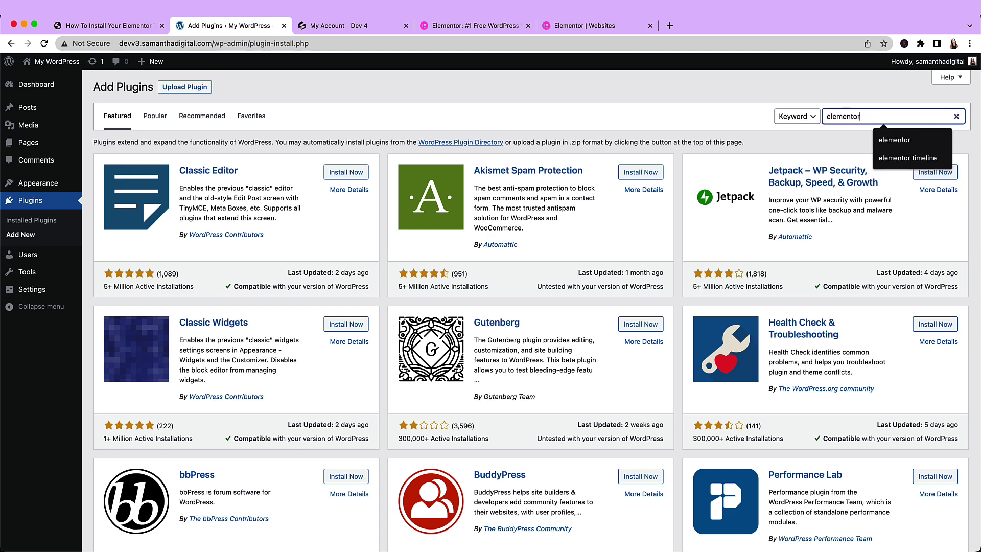
pyautogui.press('Return')
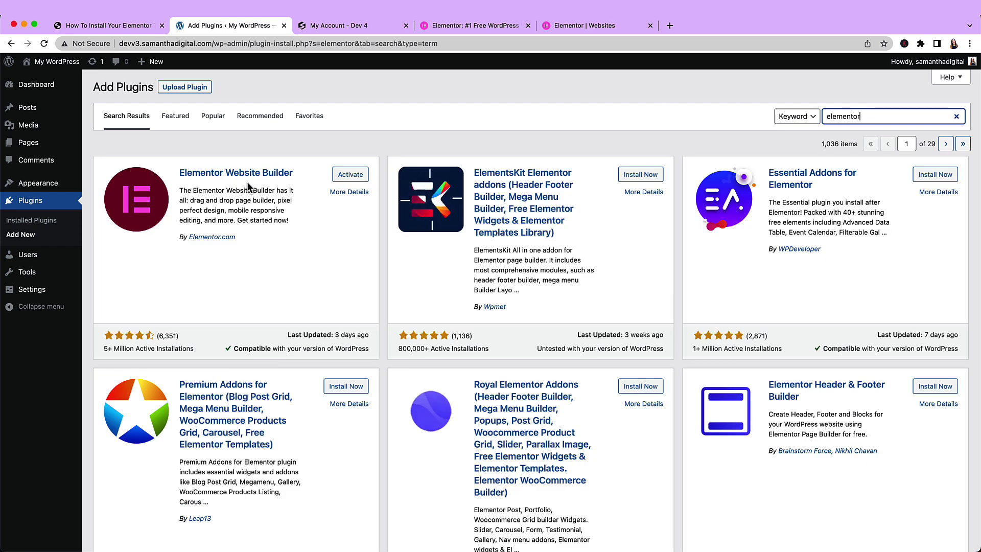
pyautogui.click(361, 179)
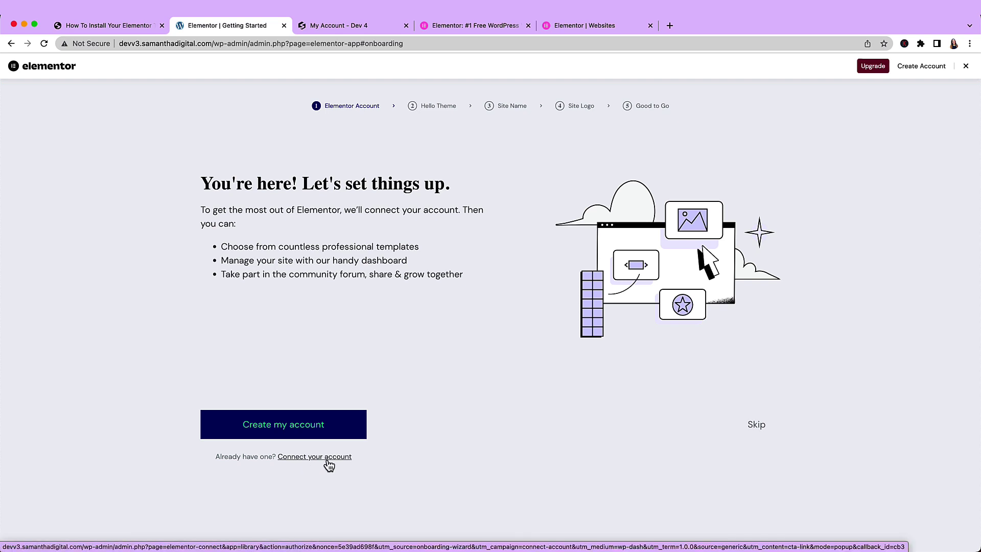
# Skip the account connection, continue with the Hello theme, and skip the site name and logo screens
pyautogui.click(761, 427)
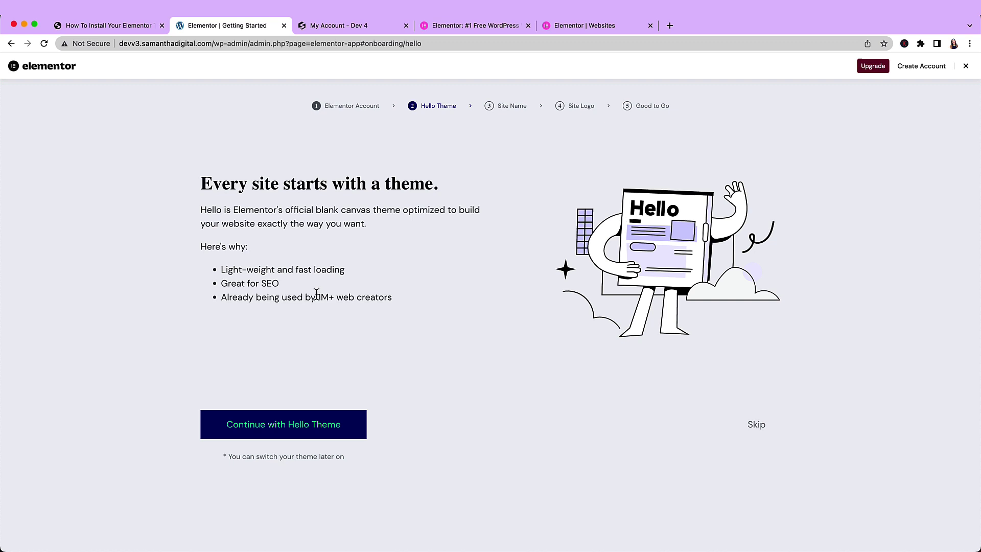
pyautogui.moveTo(299, 287); pyautogui.dragTo(211, 280)
pyautogui.click(264, 301)
pyautogui.click(280, 432)
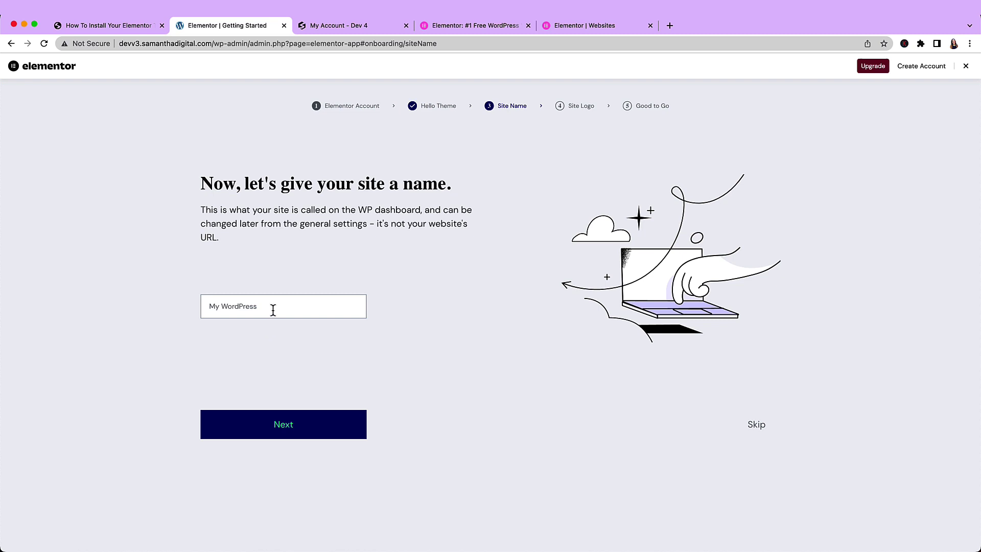
pyautogui.click(759, 428)
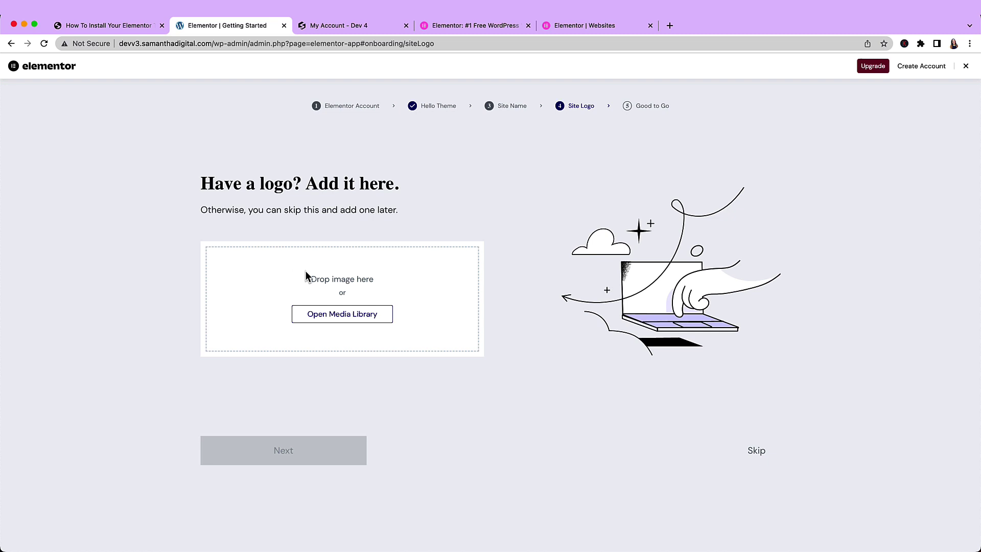
pyautogui.click(757, 450)
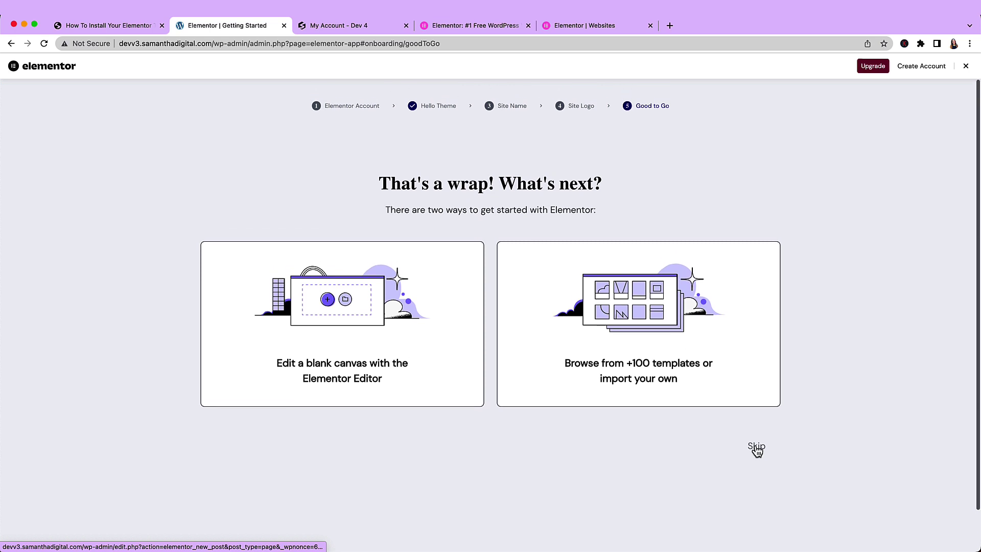
pyautogui.click(757, 450)
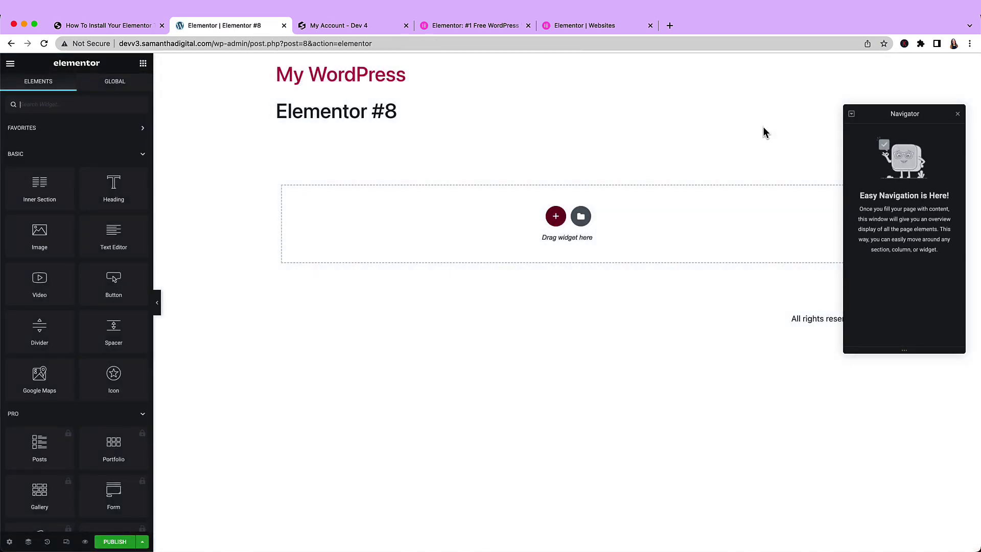
# Set the editor's Exit to option to WP Dashboard, leave the editor, and return to the PDF
pyautogui.click(958, 114)
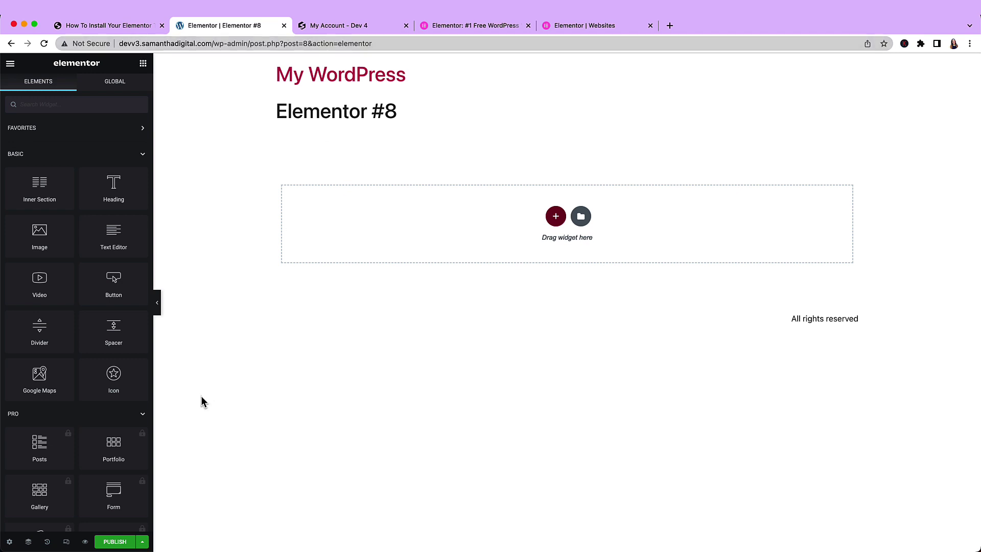
pyautogui.click(143, 542)
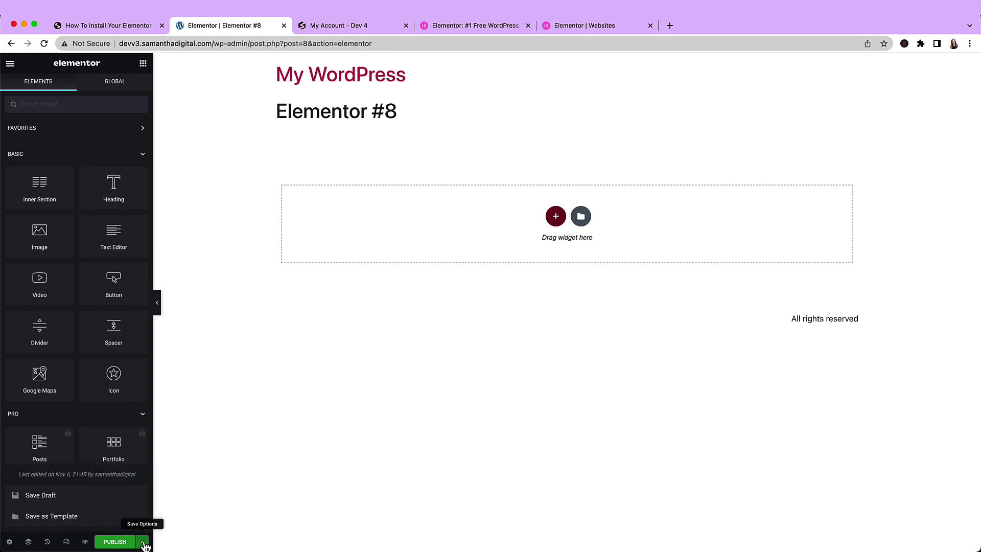
pyautogui.click(11, 65)
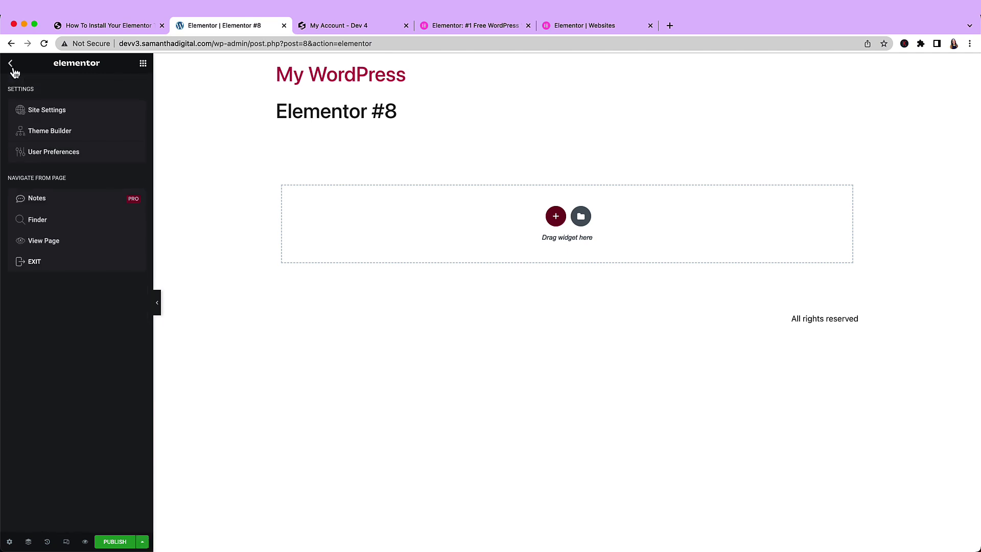
pyautogui.click(50, 268)
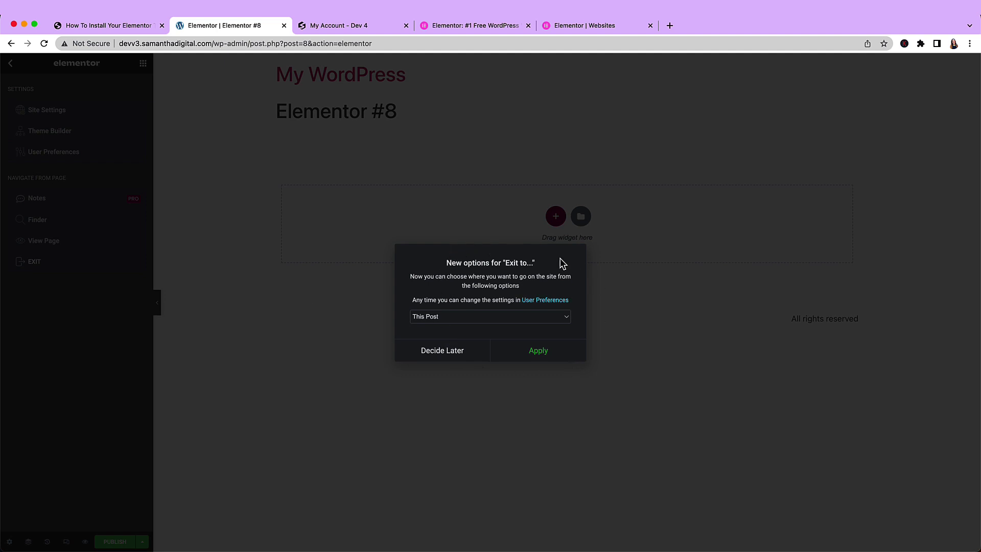
pyautogui.click(486, 316)
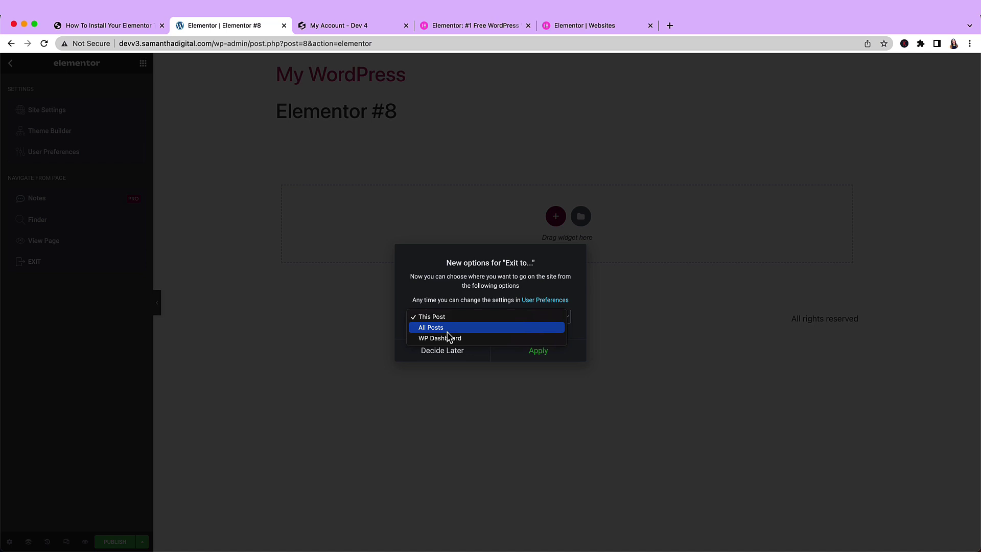
pyautogui.click(440, 338)
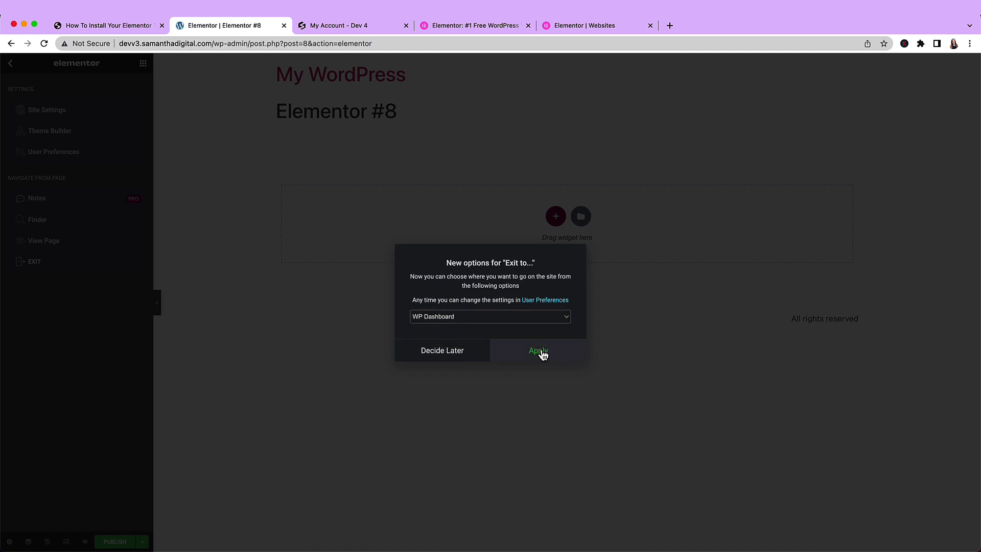
pyautogui.click(542, 349)
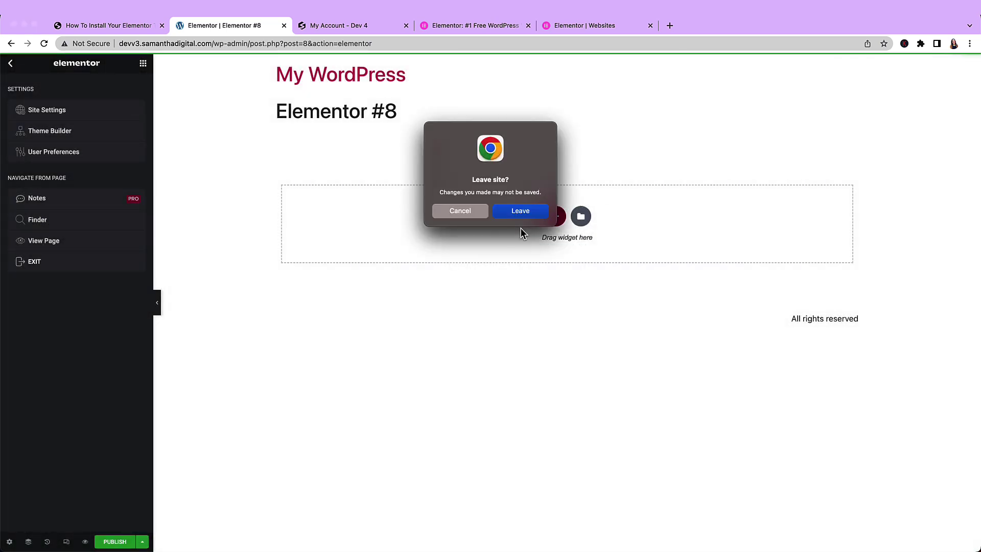
pyautogui.click(520, 211)
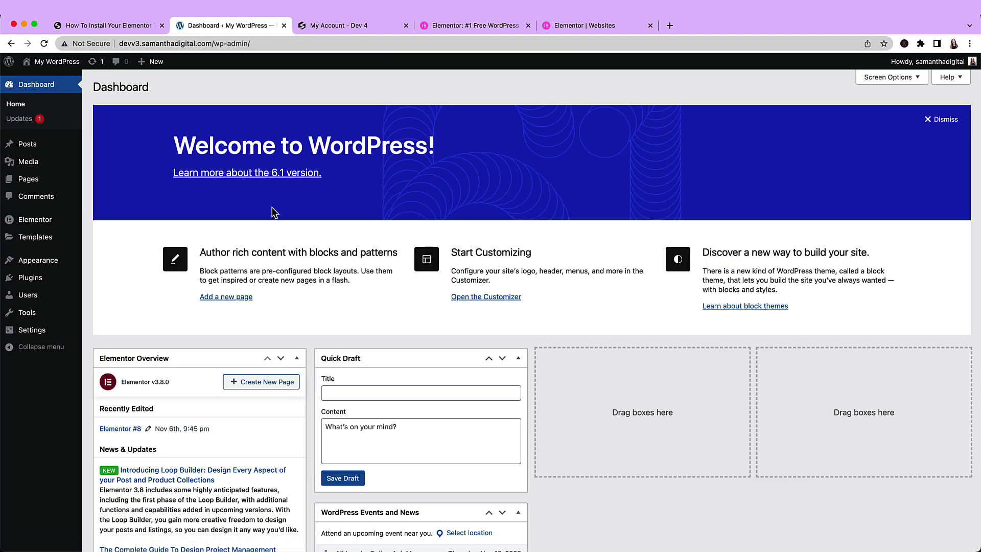
pyautogui.hotkey('ctrl', 'shift', 'Tab')
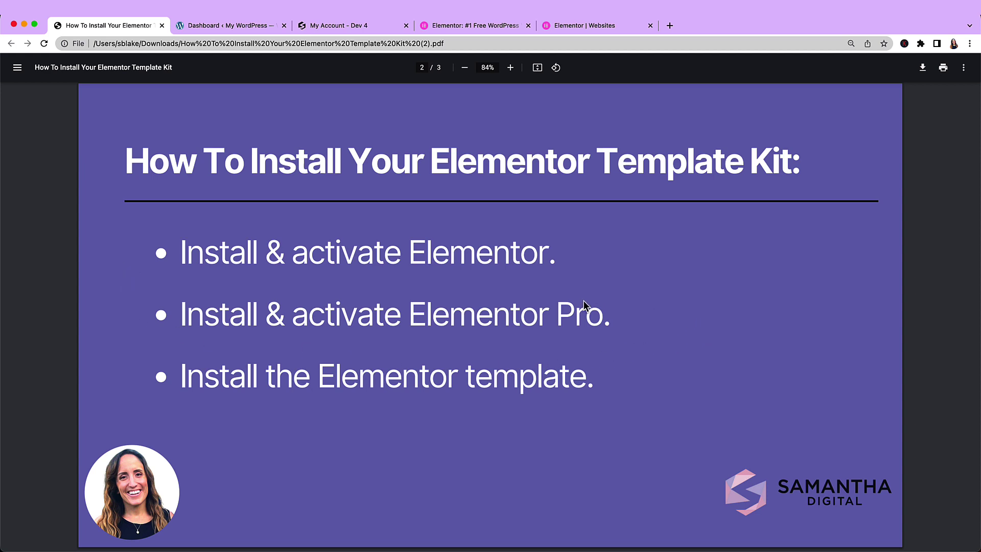
# Search the plugin directory for 'elementor pro', then switch to the elementor.com site
pyautogui.click(254, 20)
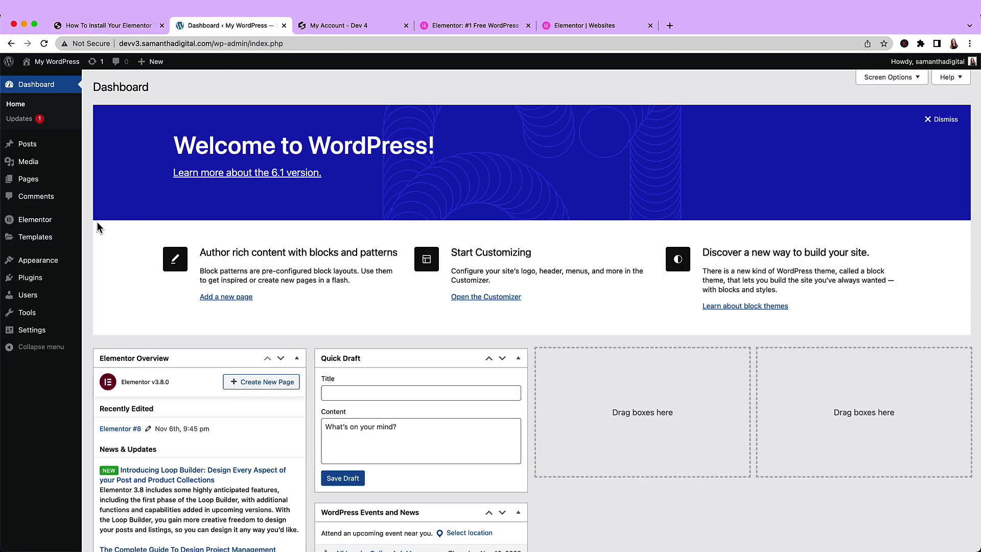
pyautogui.scroll(-1, 46, 245)
pyautogui.moveTo(48, 281)
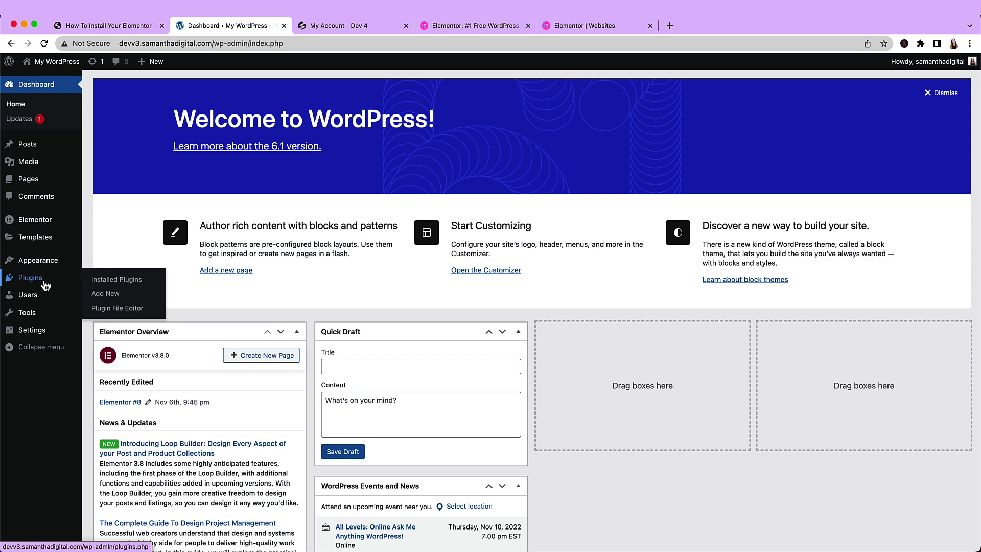
pyautogui.click(101, 295)
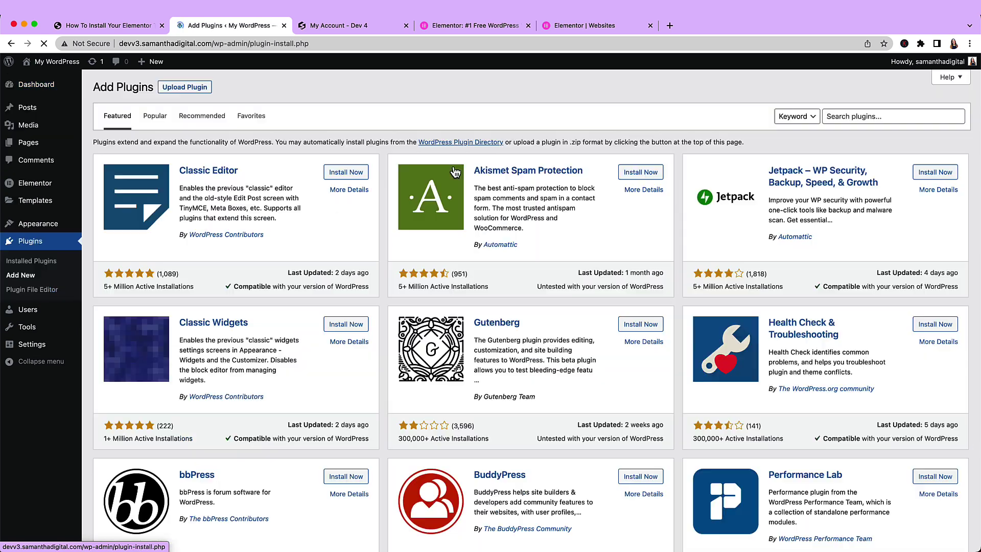
pyautogui.click(855, 119)
pyautogui.write('e')
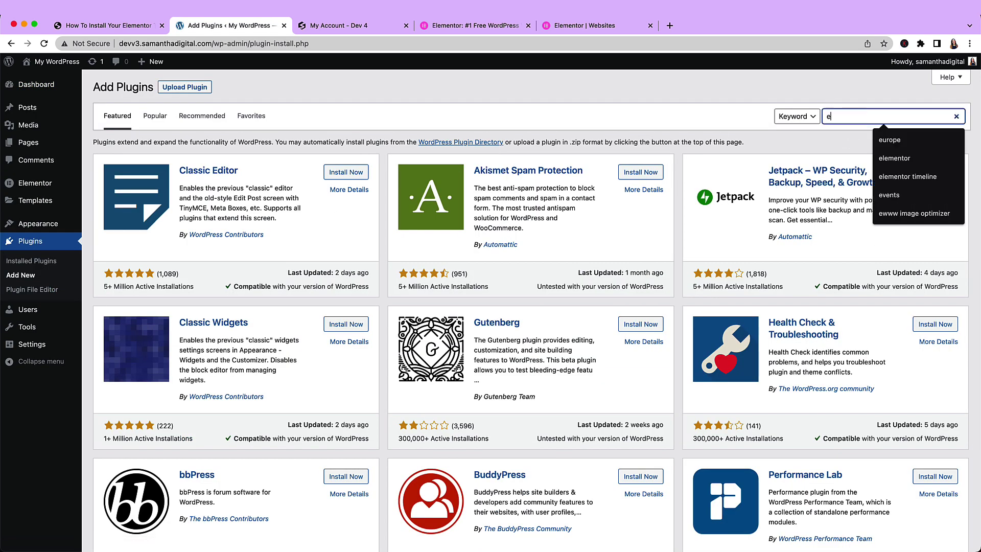
pyautogui.write('lementor pro')
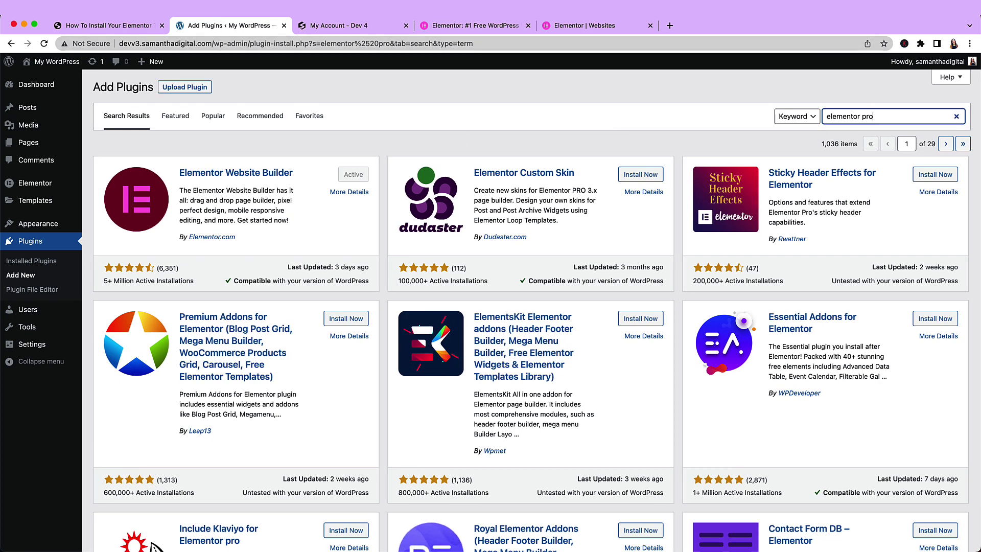
pyautogui.click(481, 25)
# Under Pricing > Page Builder Plugin, buy the Essential plan at 49 USD per year
pyautogui.moveTo(139, 76)
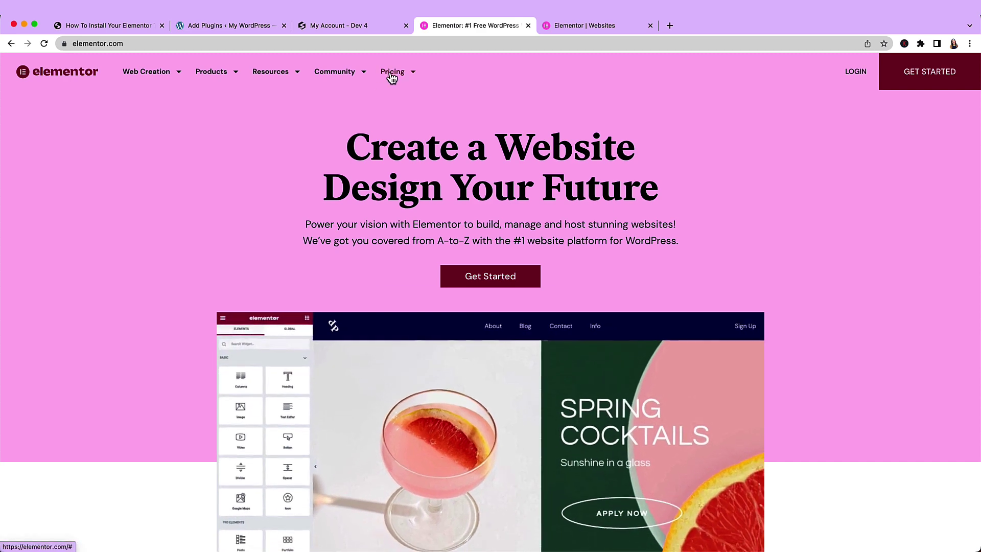
pyautogui.moveTo(392, 77)
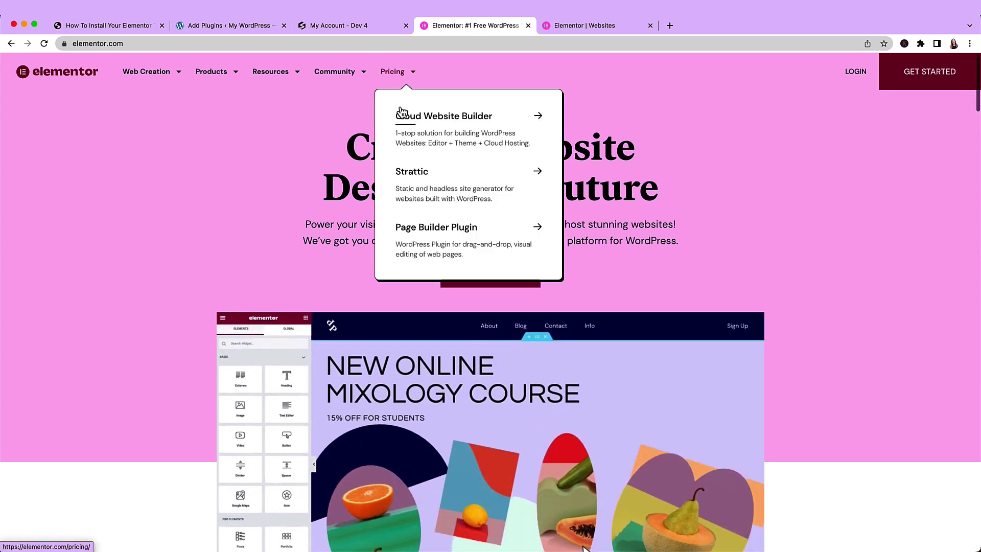
pyautogui.click(418, 227)
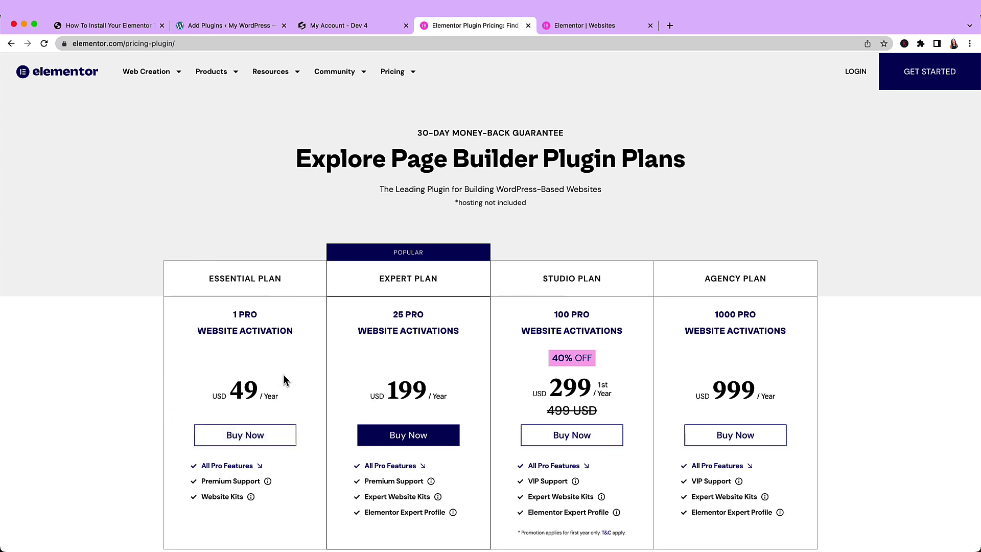
pyautogui.moveTo(229, 314); pyautogui.dragTo(295, 332)
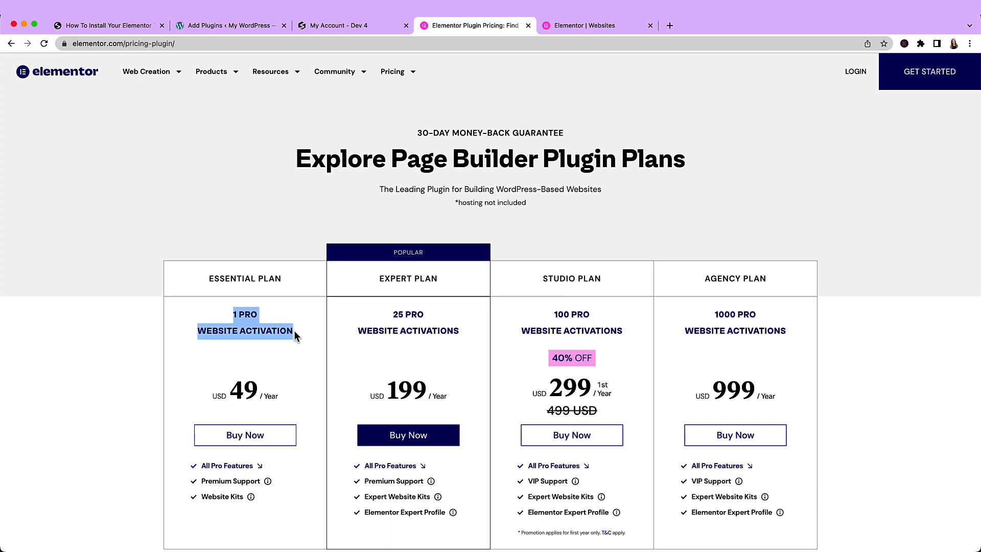
pyautogui.click(271, 442)
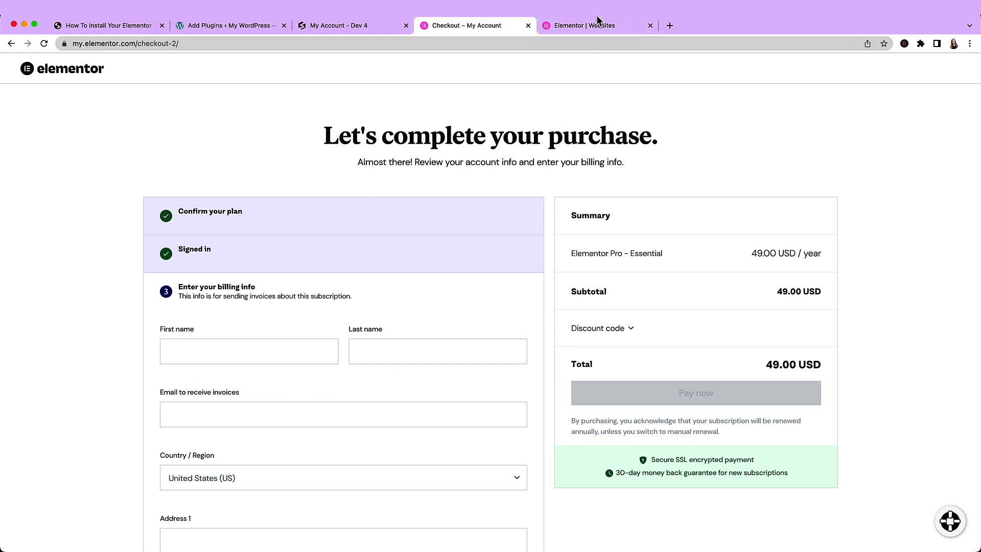
# Download Elementor Pro from the account's Downloads menu, then return to WordPress Add Plugins
pyautogui.click(592, 25)
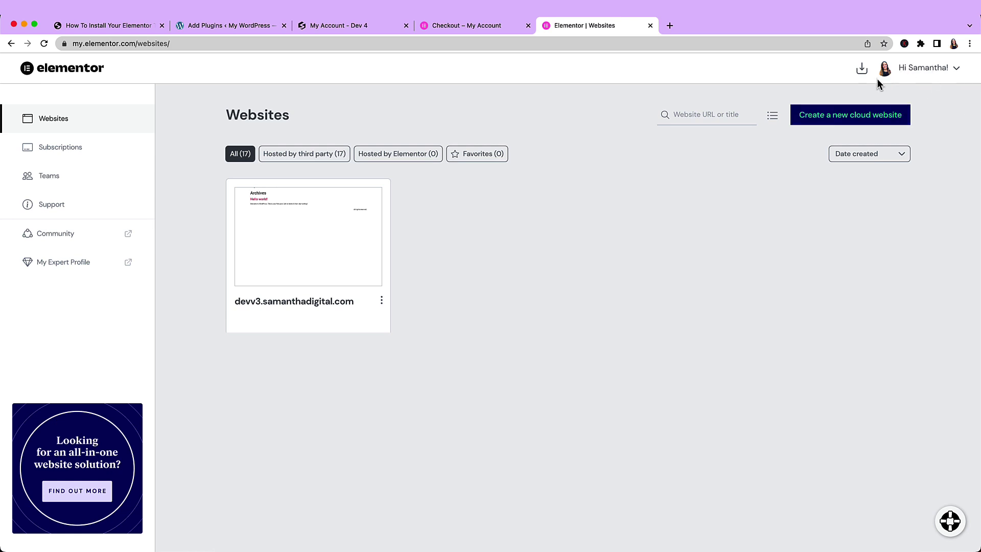
pyautogui.click(862, 71)
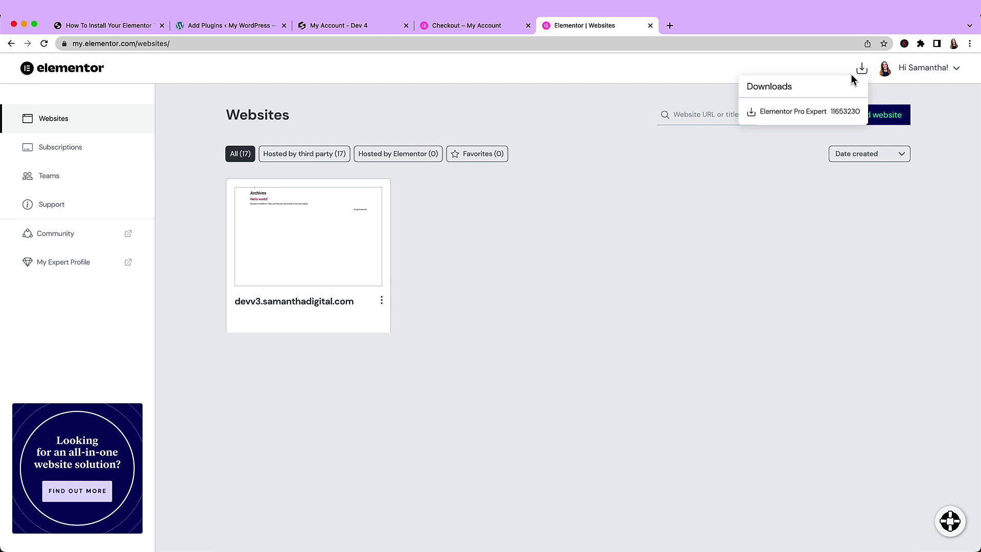
pyautogui.click(806, 115)
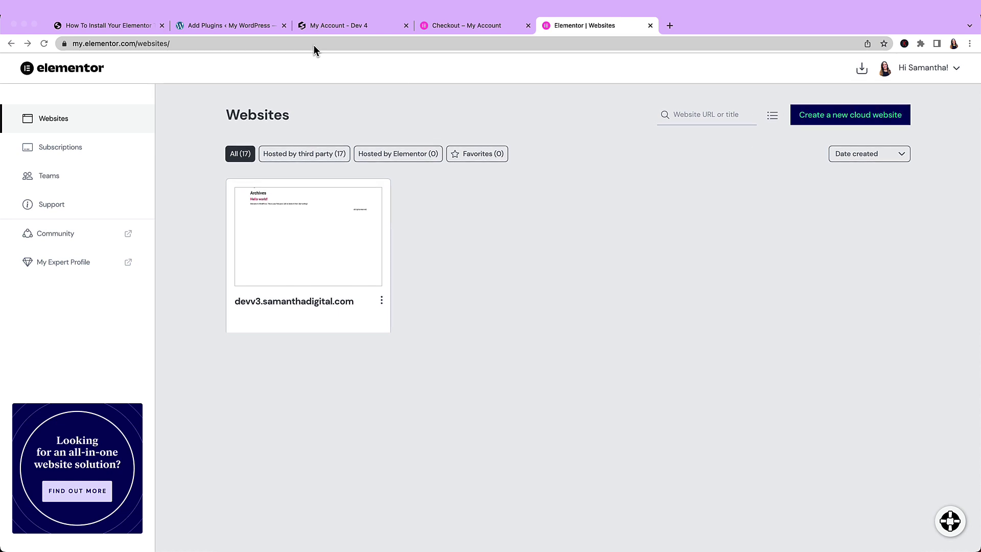
pyautogui.click(225, 25)
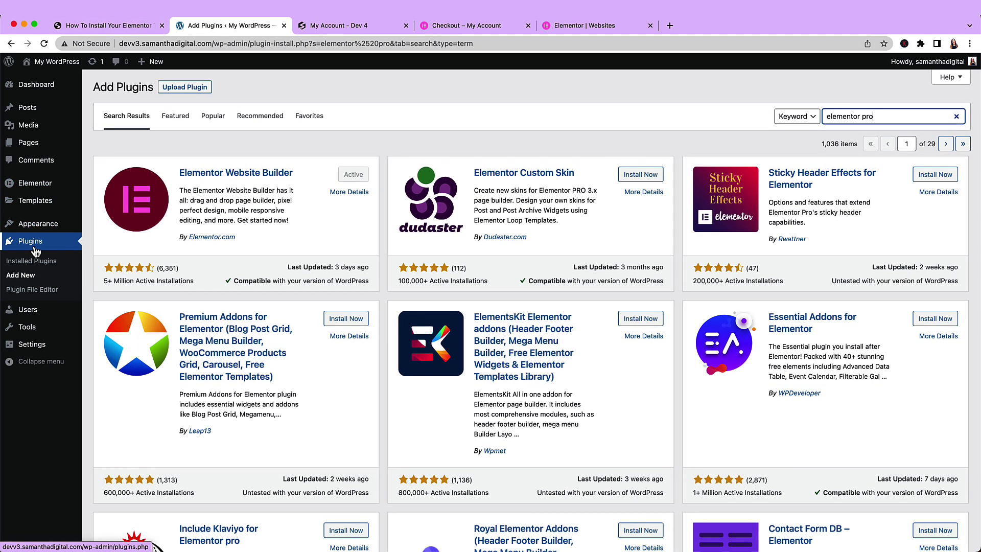
# Upload elementor-pro-3.8.0.zip as a plugin, install it, and activate Elementor Pro
pyautogui.click(186, 89)
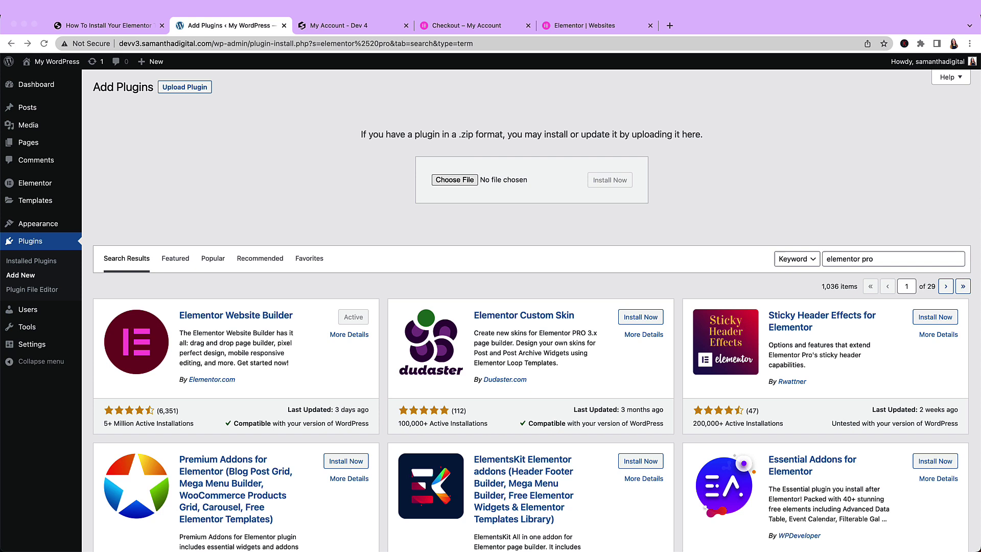
pyautogui.moveTo(461, 109); pyautogui.dragTo(529, 173)
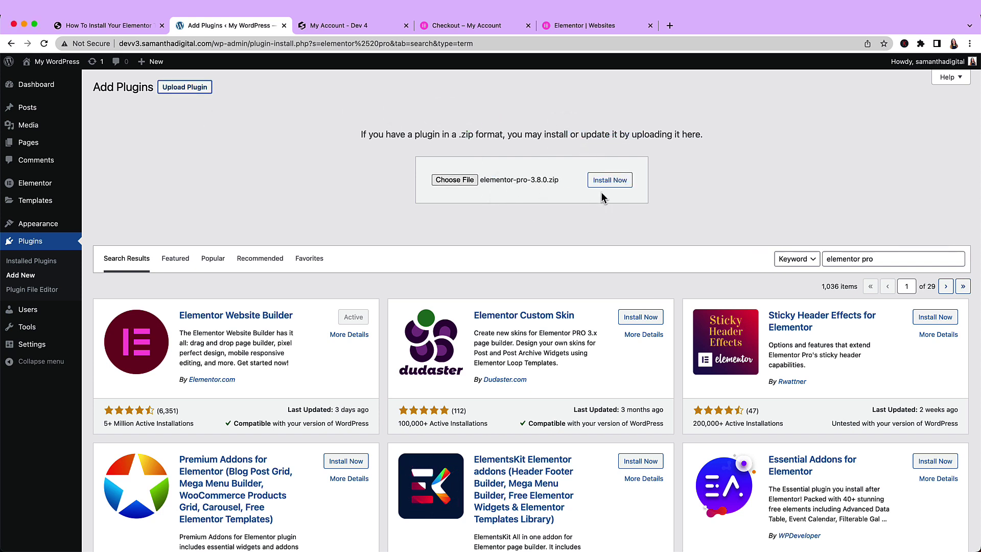
pyautogui.click(620, 188)
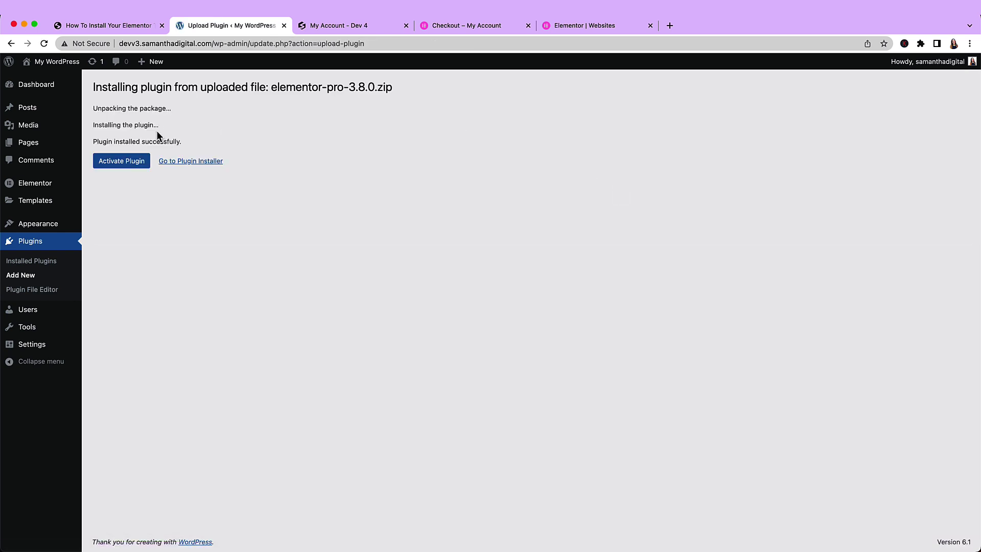
pyautogui.click(122, 171)
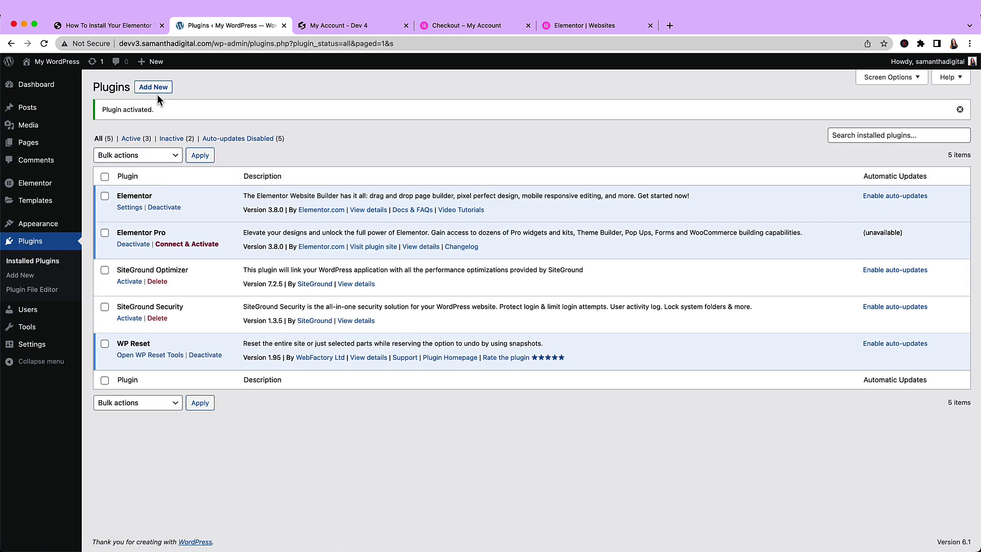
# Connect and activate the Elementor Pro license for this site, then go back to the PDF
pyautogui.click(205, 245)
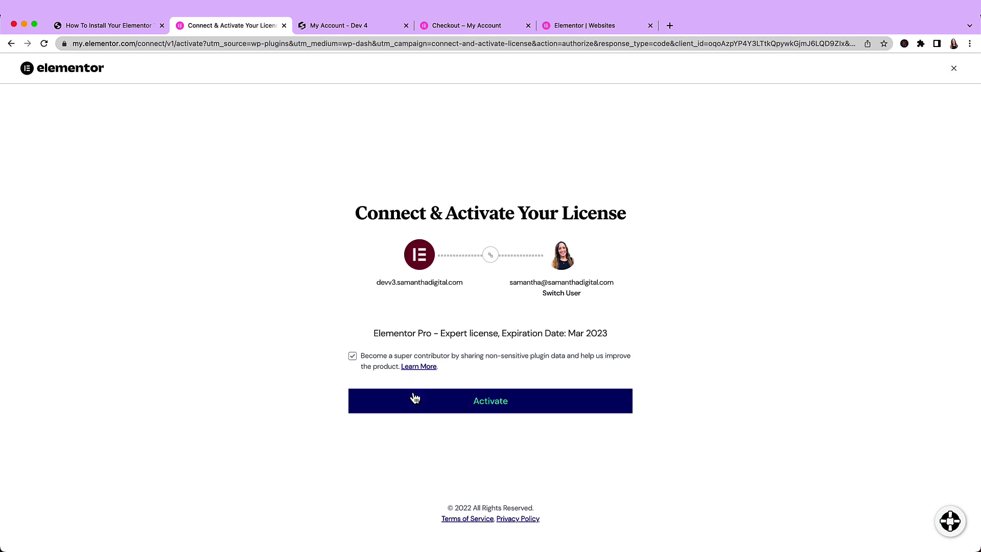
pyautogui.click(509, 412)
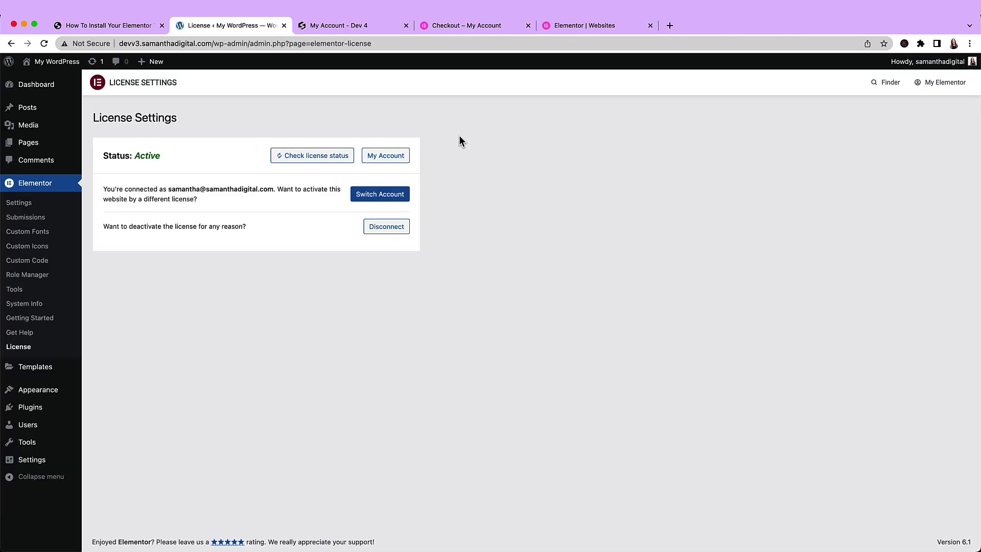
pyautogui.click(110, 27)
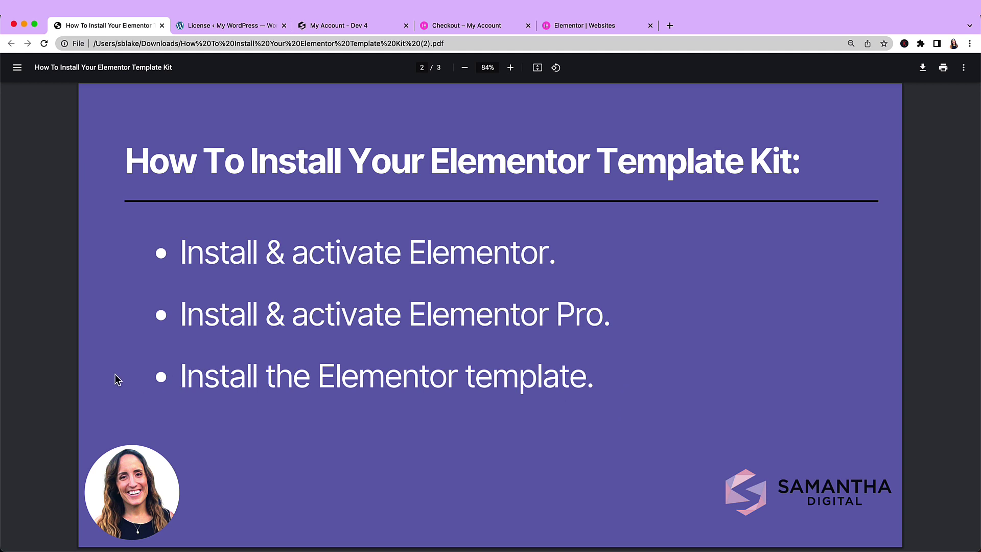
# Leave the install-steps slide and switch to the template store's My Account page
pyautogui.scroll(-1, 132, 380)
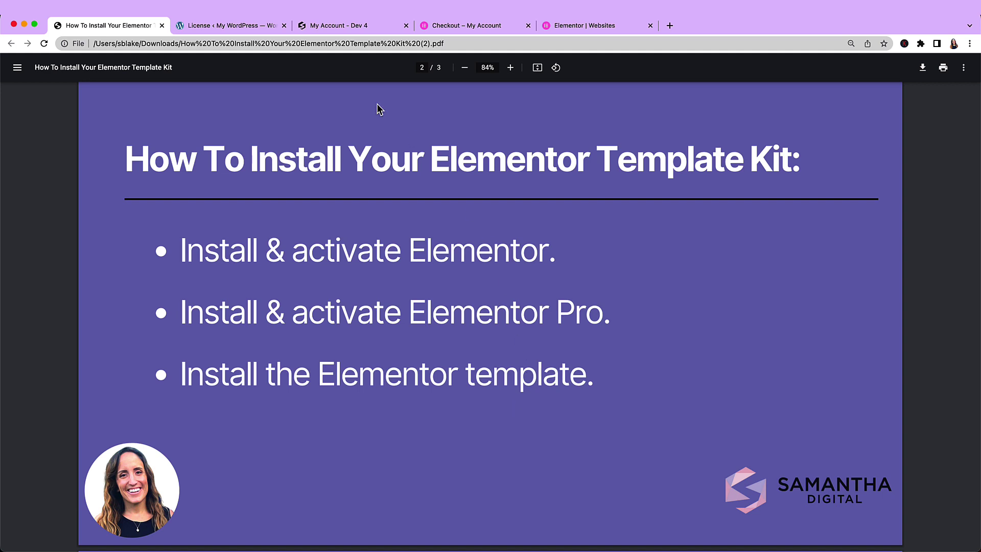
pyautogui.click(347, 29)
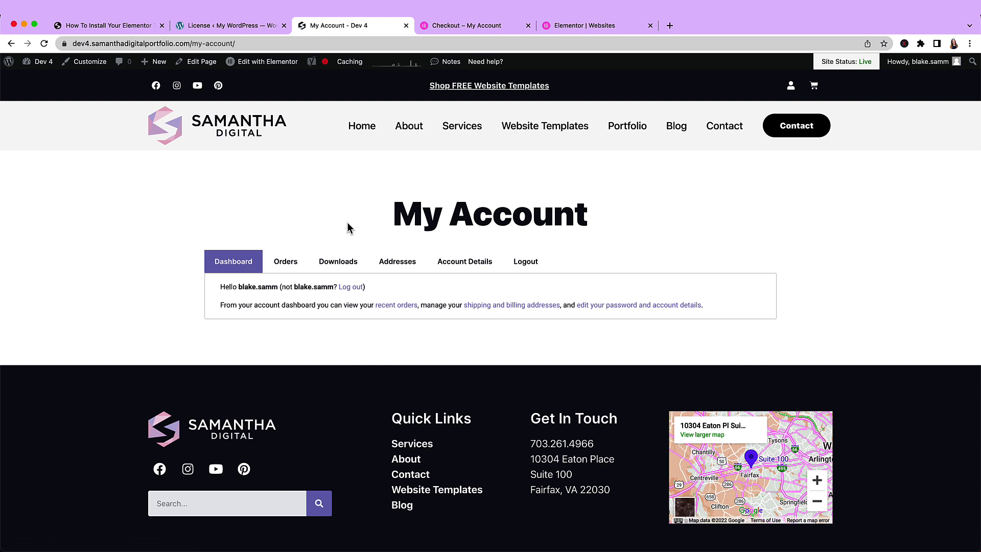
# Download the Lawn Care Website Template Kit from the account's Downloads list
pyautogui.click(340, 262)
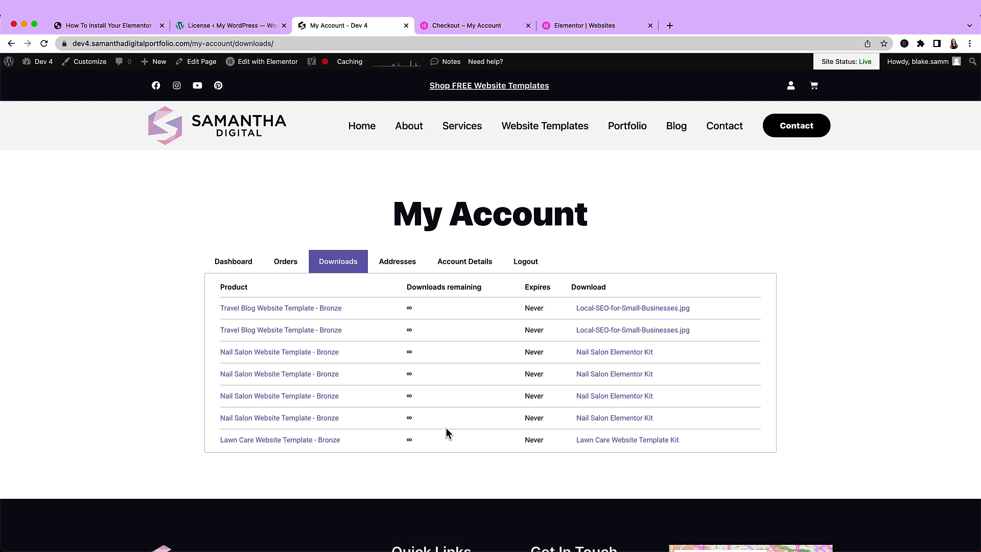
pyautogui.click(604, 445)
# Return to WordPress and start a kit import from Elementor Tools' Import / Export Kit tab
pyautogui.click(154, 27)
pyautogui.click(207, 25)
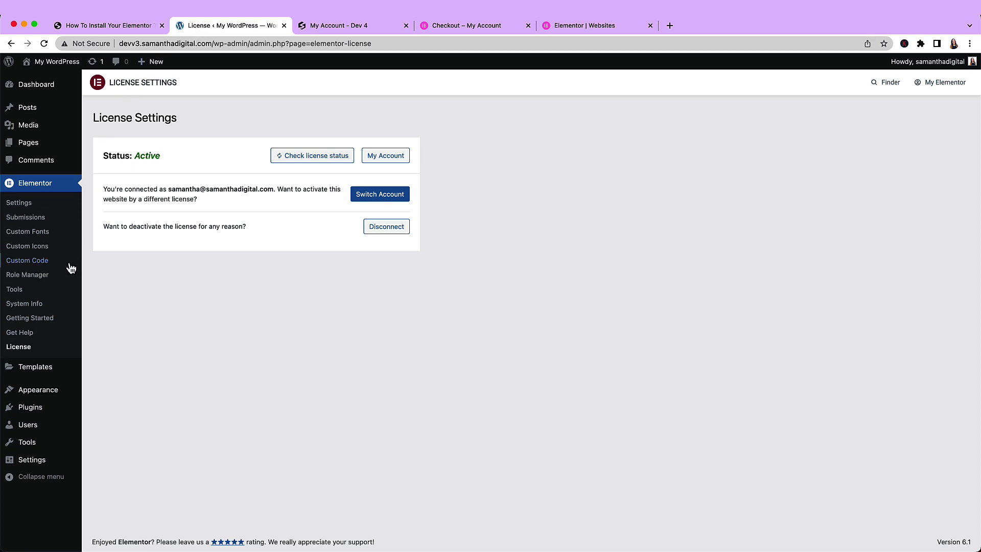
pyautogui.click(23, 290)
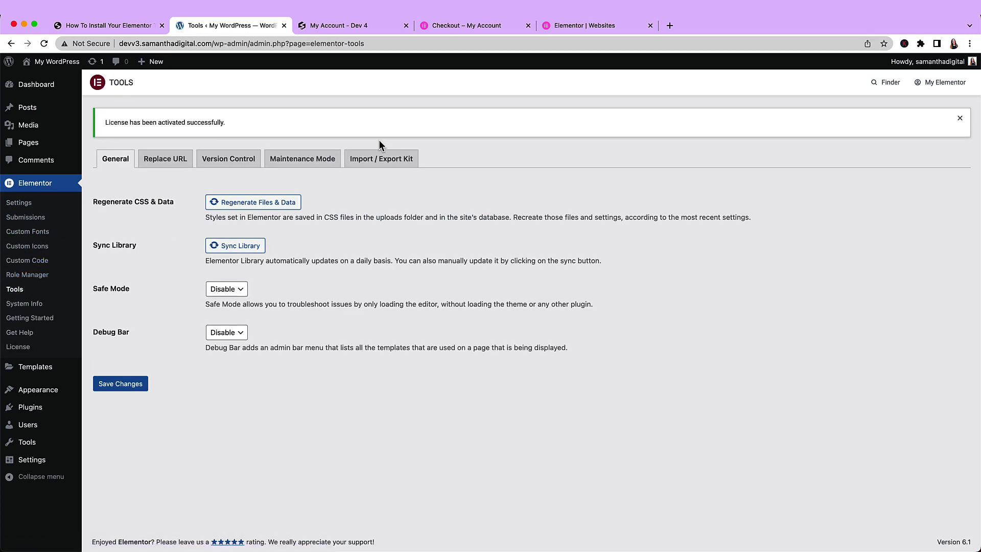
pyautogui.click(404, 159)
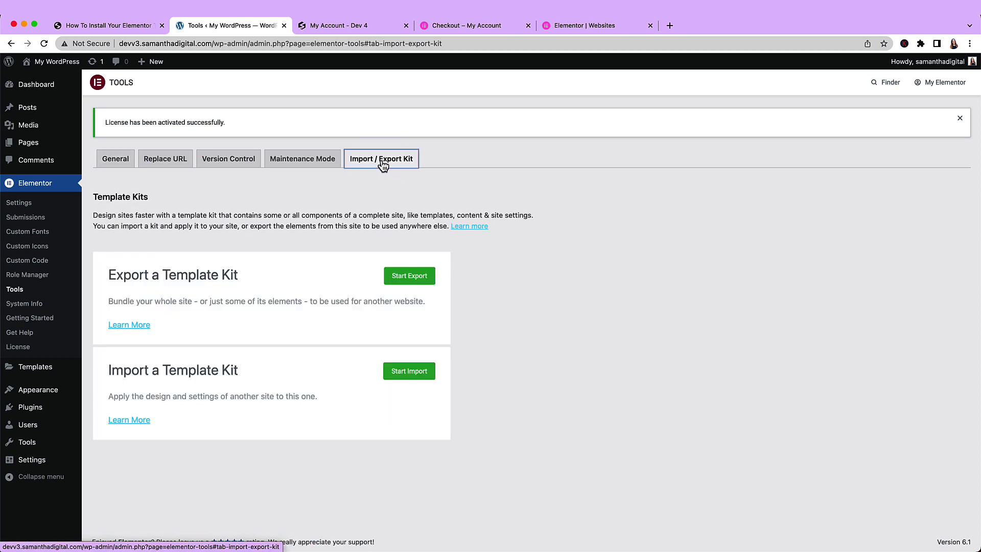
pyautogui.click(423, 370)
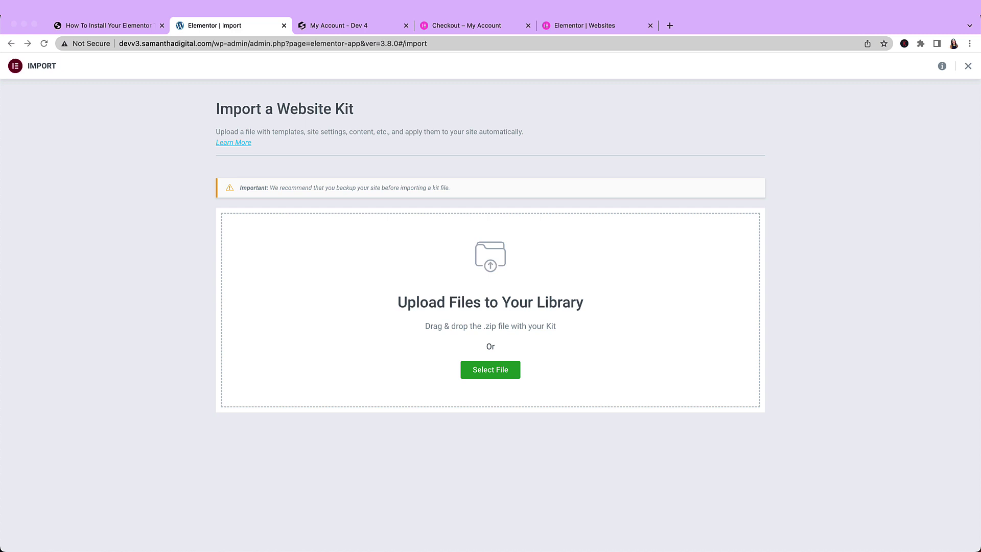
# Upload the kit .zip and import all templates, content and site settings, enabling SVG uploads
pyautogui.moveTo(980, 286); pyautogui.dragTo(617, 363)
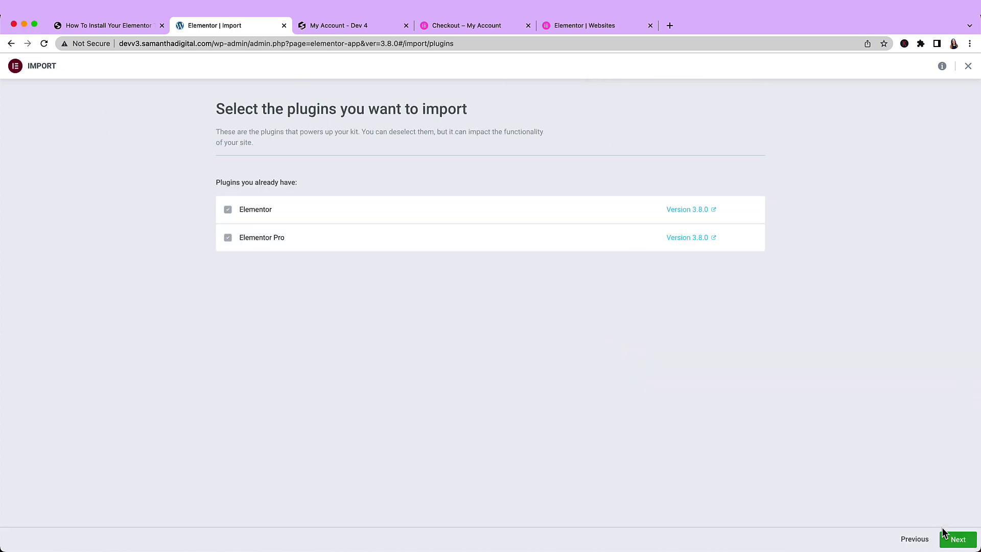
pyautogui.click(959, 545)
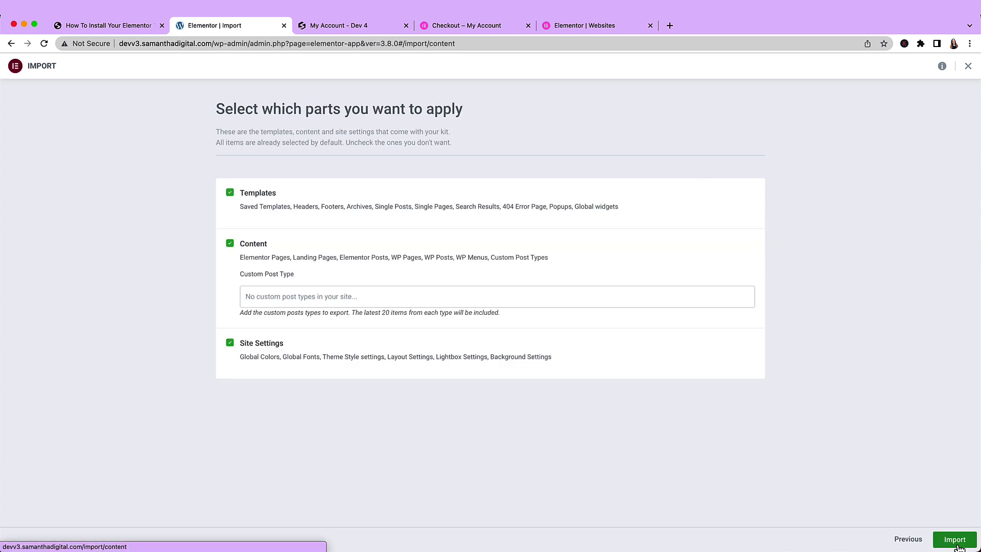
pyautogui.click(955, 541)
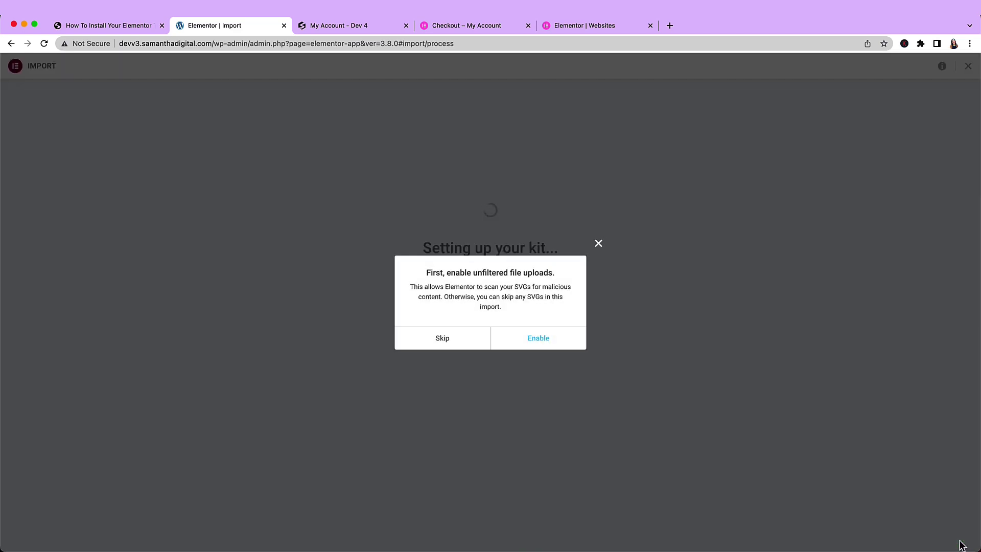
pyautogui.click(539, 339)
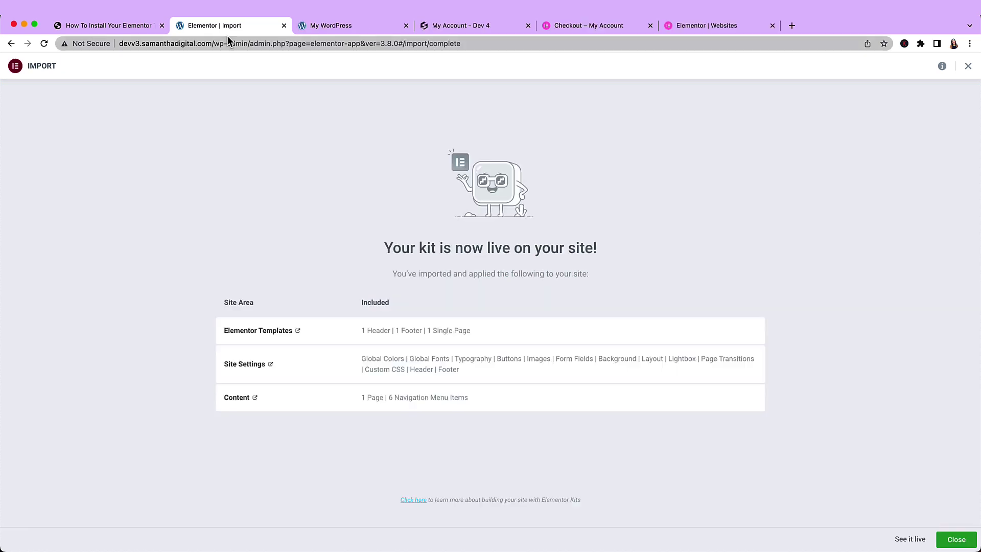
pyautogui.click(959, 540)
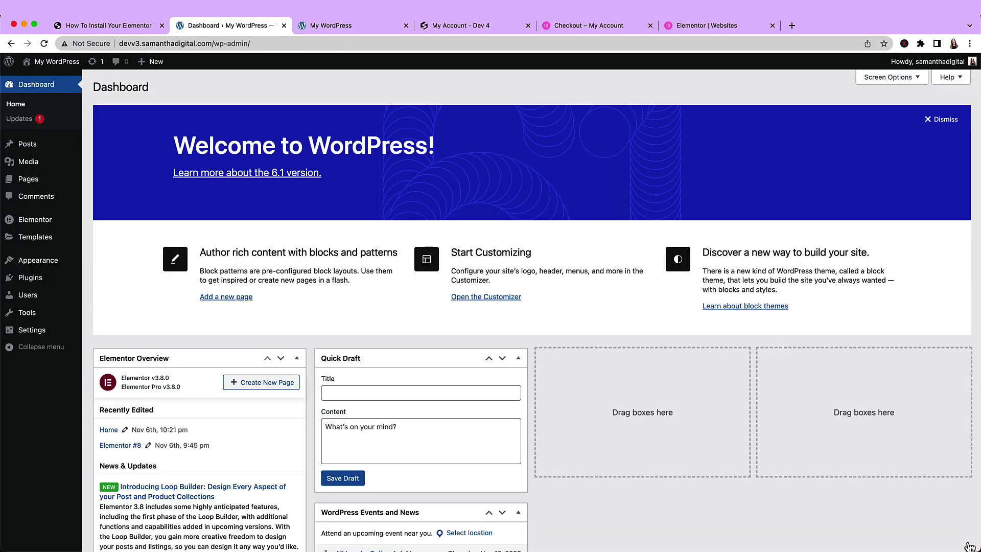
# Open the Home page live from the Pages list and scroll through the Lawn Care design
pyautogui.click(52, 183)
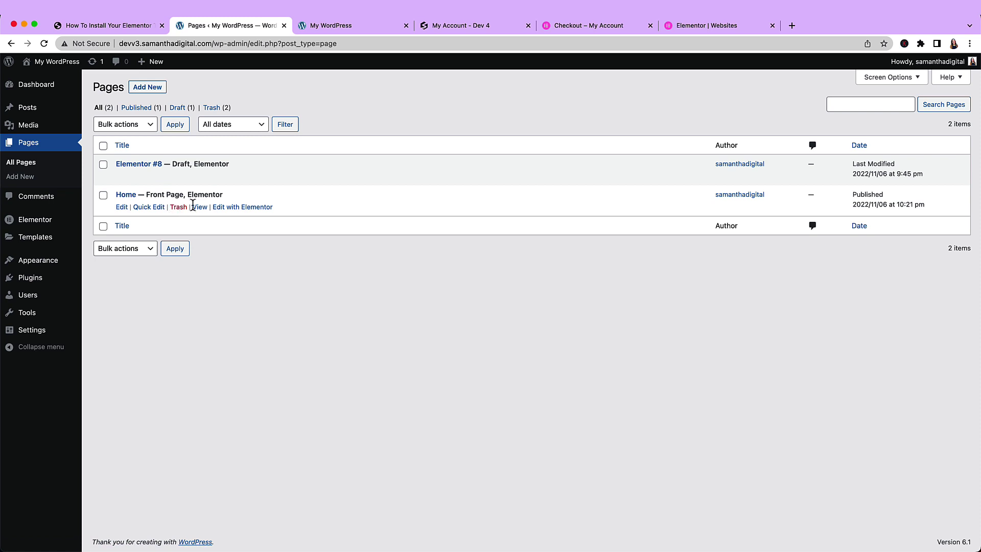
pyautogui.click(195, 210)
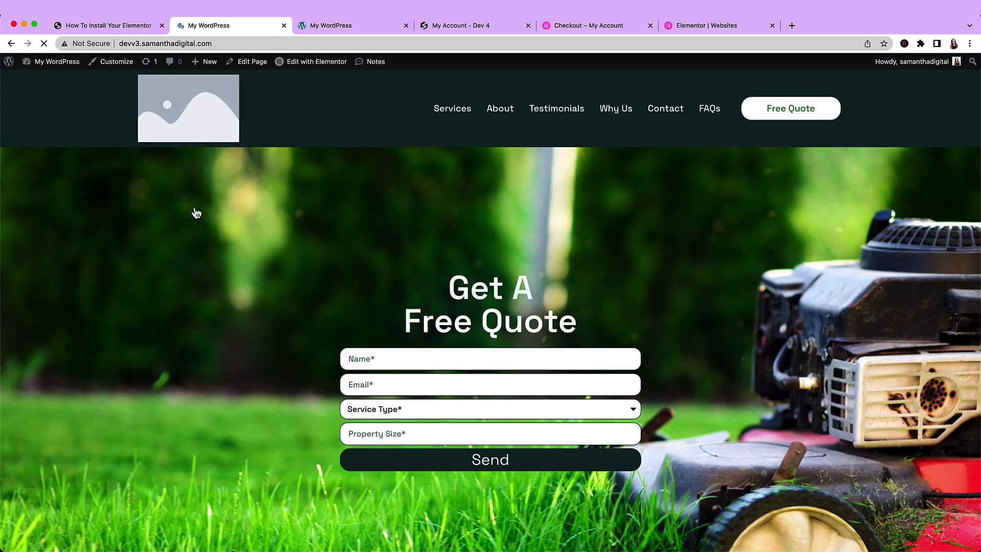
pyautogui.scroll(-2, 197, 150)
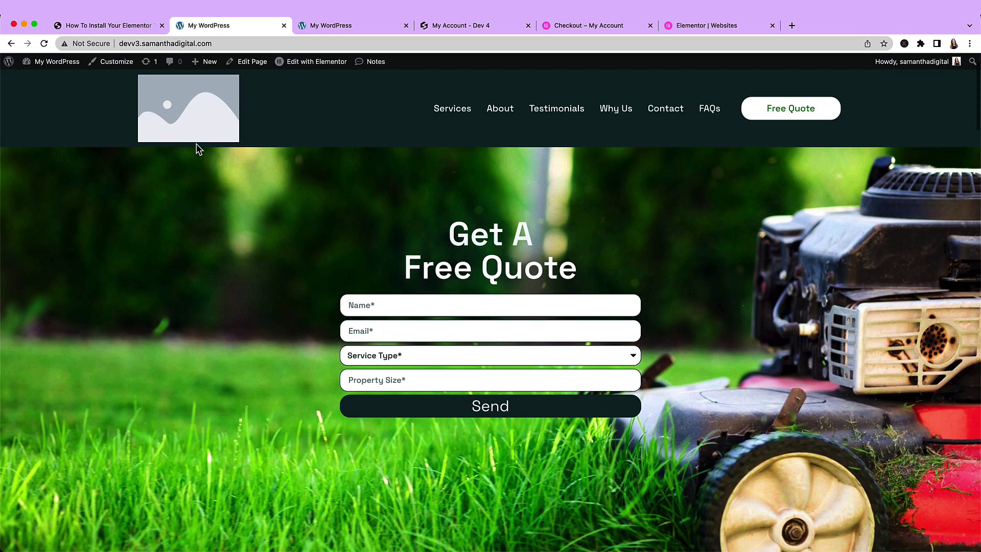
pyautogui.scroll(-15, 198, 208)
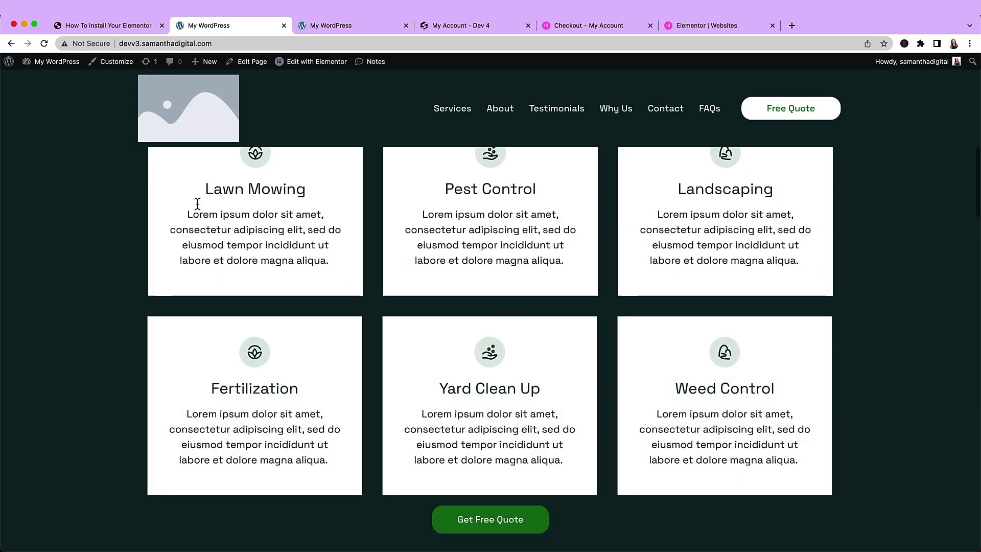
pyautogui.scroll(-15, 198, 204)
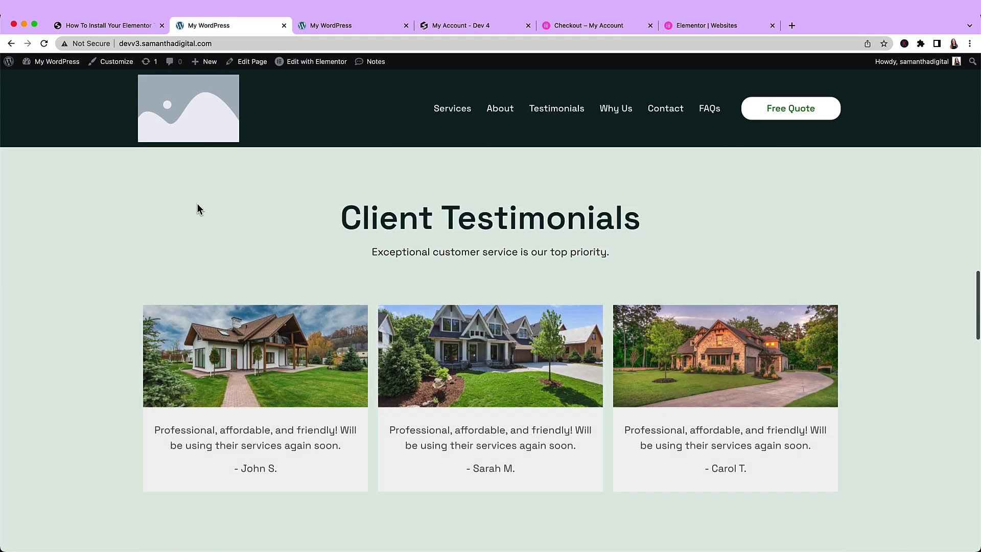
pyautogui.scroll(-20, 198, 203)
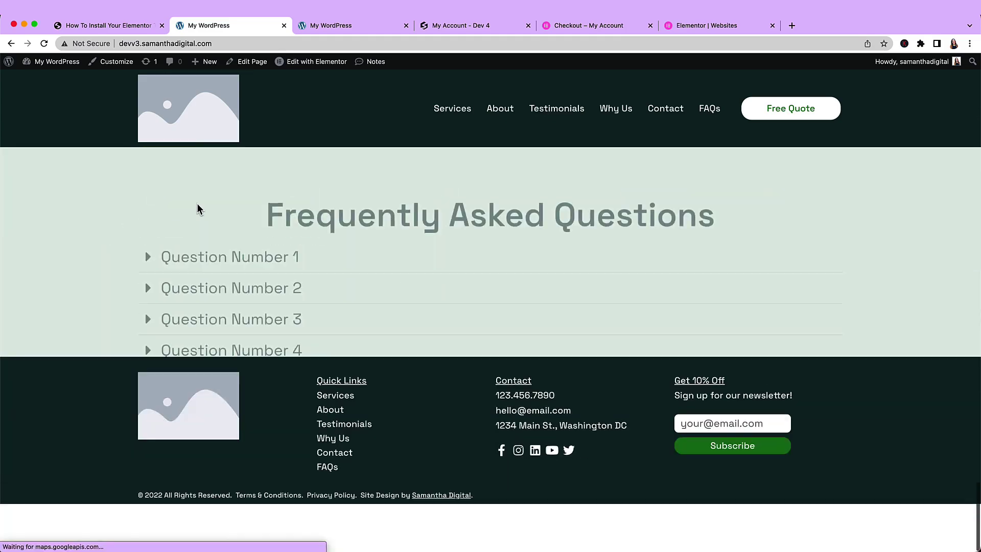
pyautogui.scroll(20, 197, 207)
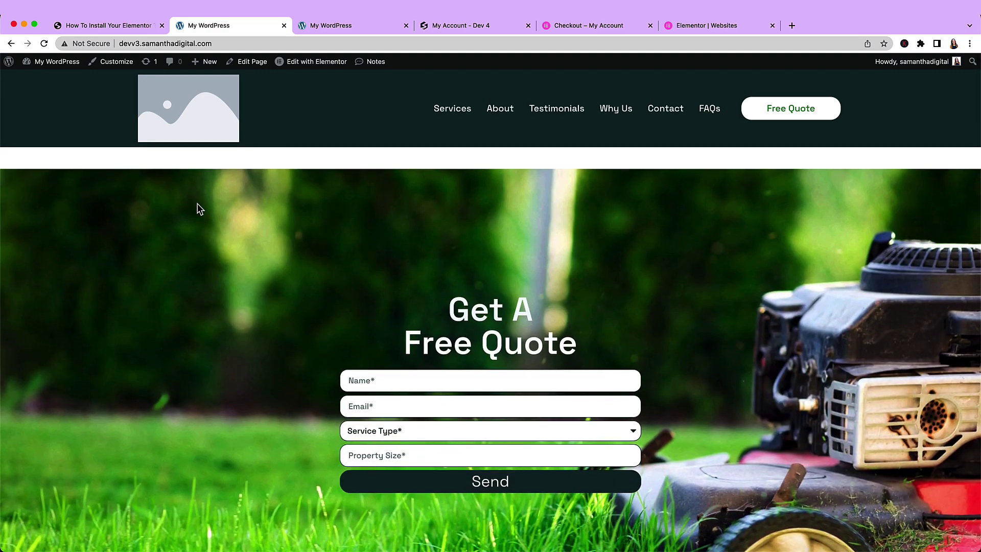